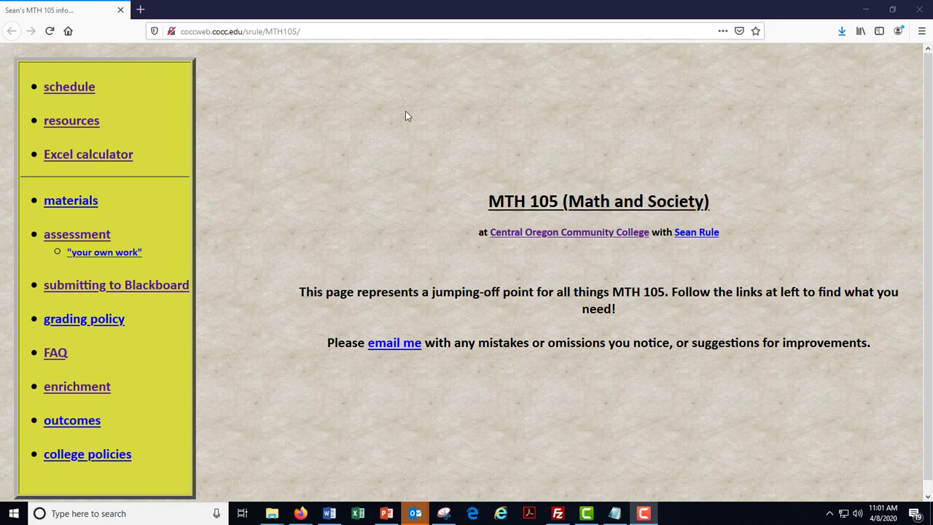
Open the Excel calculator workbook from the MTH 105 course page in Excel and enable its macros
click(80, 164)
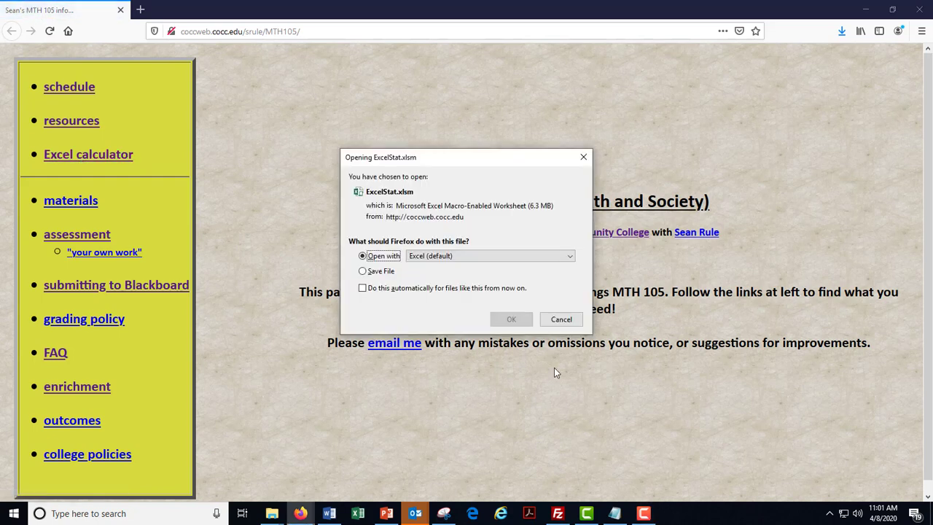
click(517, 321)
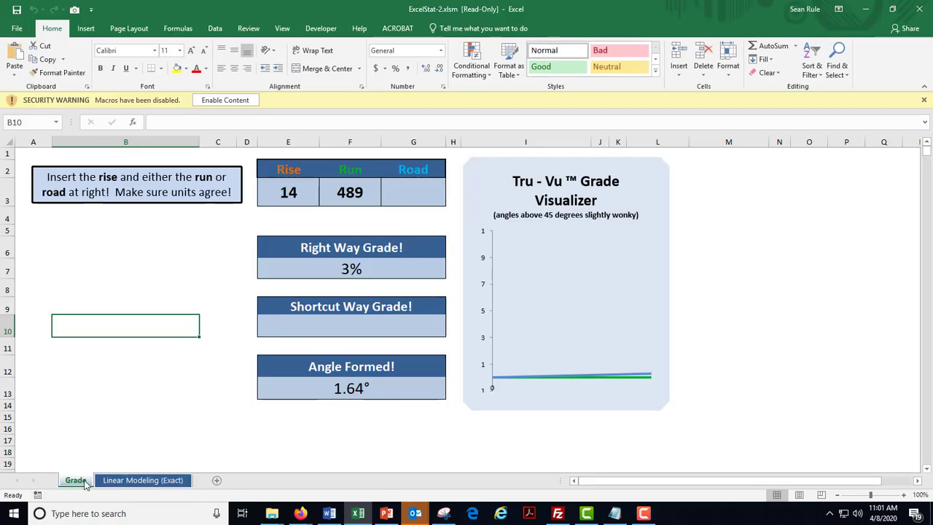
click(223, 101)
click(782, 276)
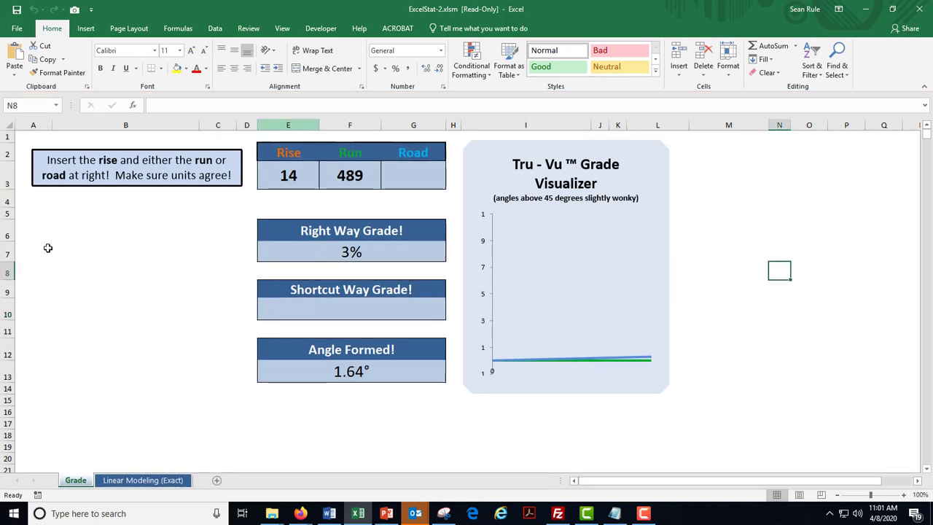
On the Linear Modeling (Exact) sheet, replace the plot title with "Total Cost of INC, CFL, and LED light bulbs"
click(128, 480)
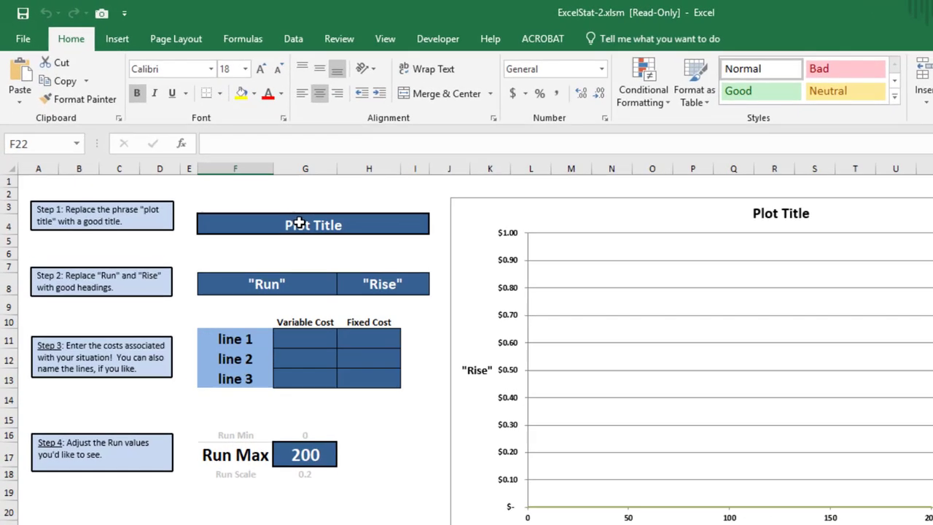
click(298, 223)
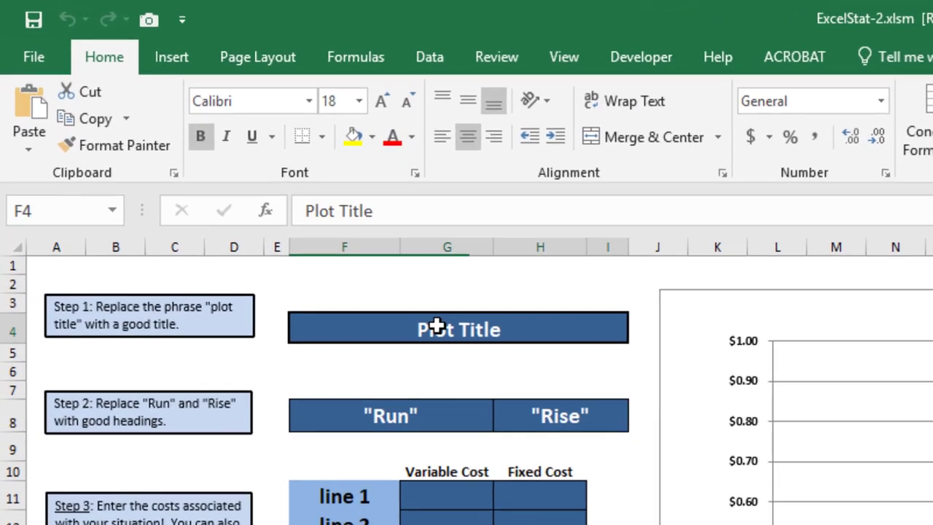
key(ctrl+c)
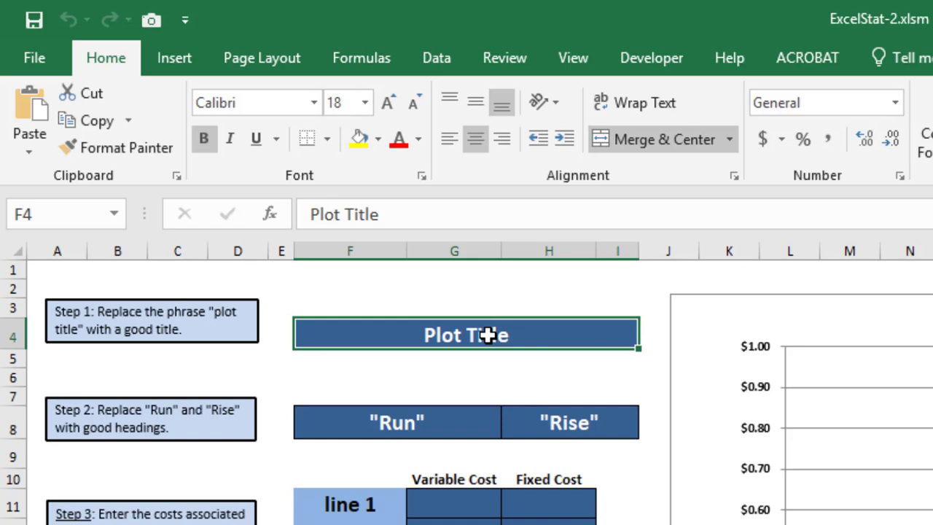
text(Total Cost)
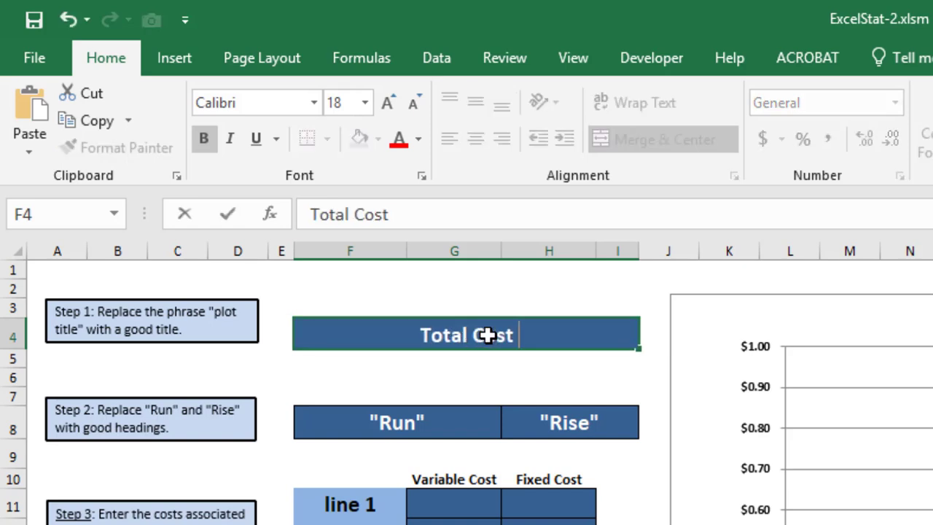
text( of INC)
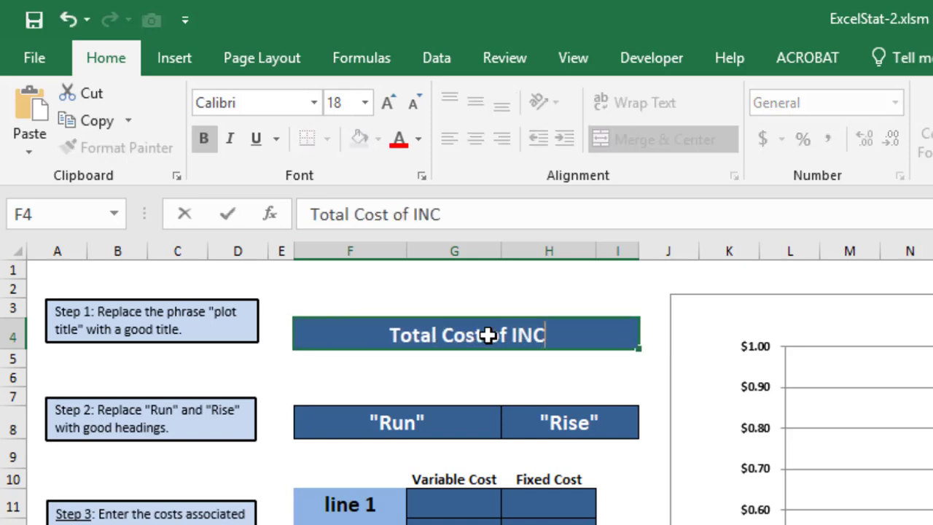
text(, CFL, and )
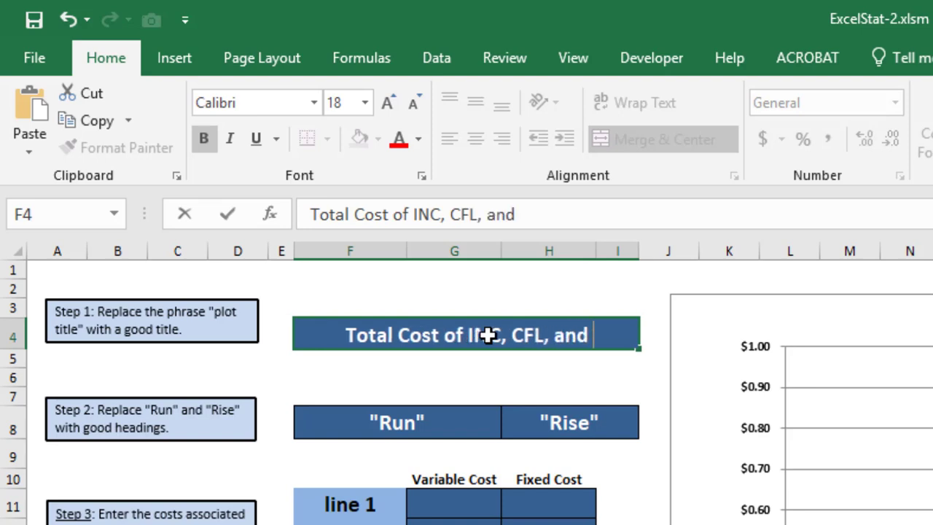
text(LED light)
key(Escape)
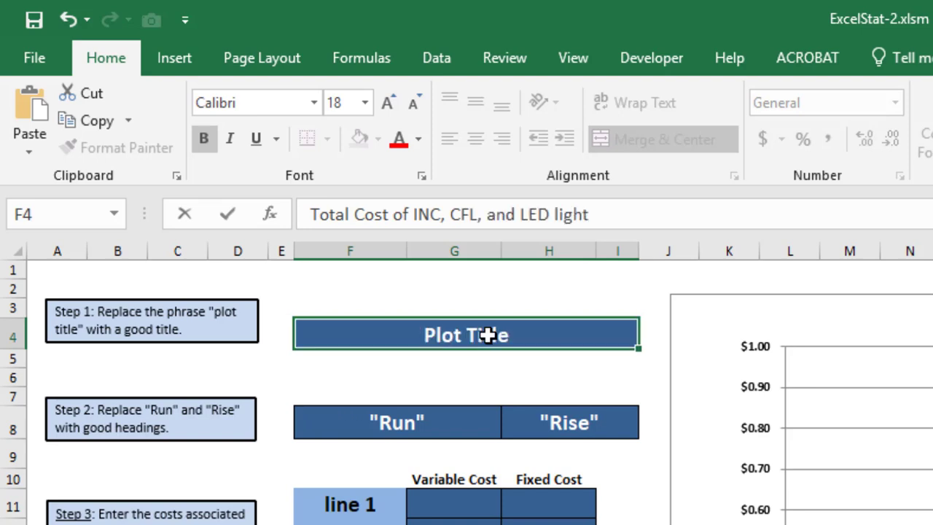
text(bulbs)
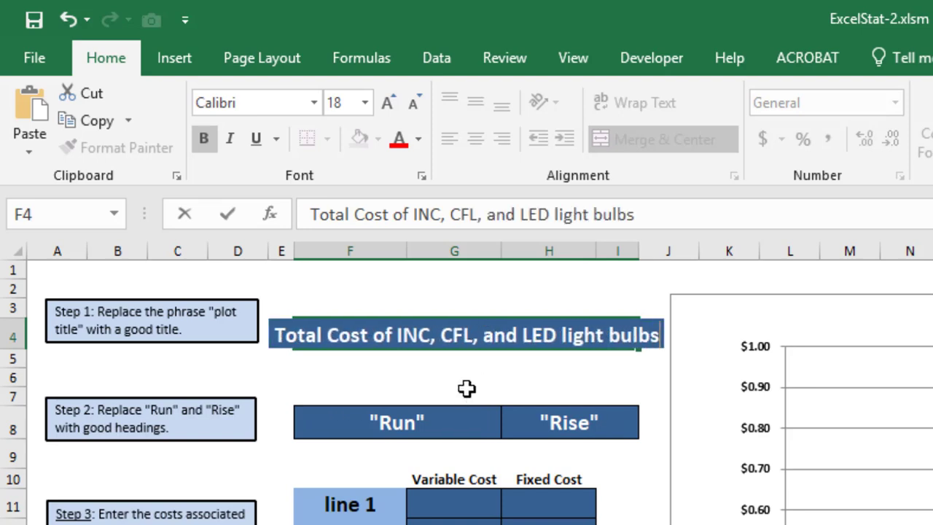
click(466, 357)
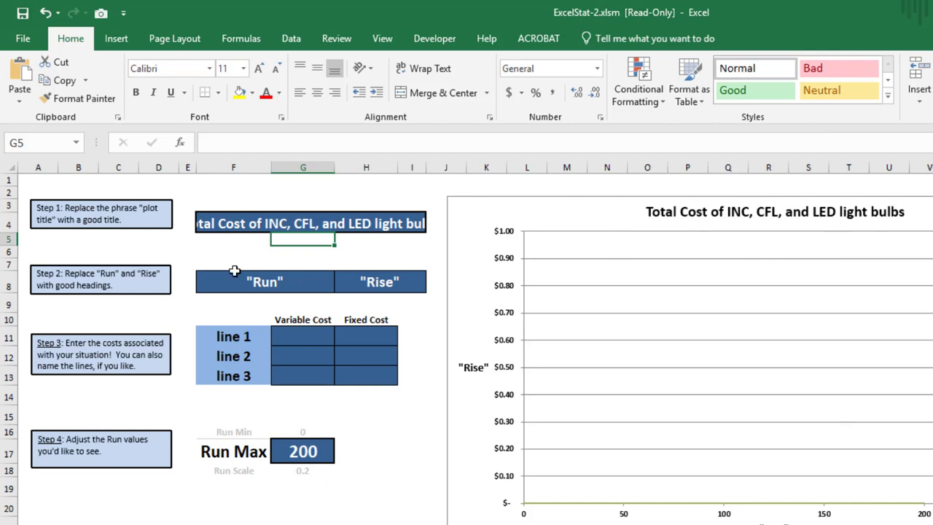
Replace the "Run" heading in cell F8 with "Hours Burned"
click(81, 274)
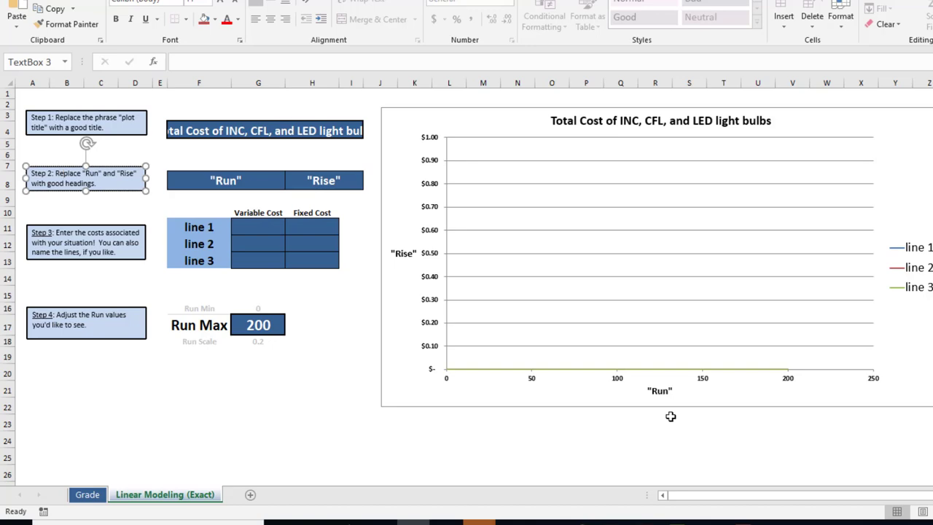
click(208, 179)
text(H)
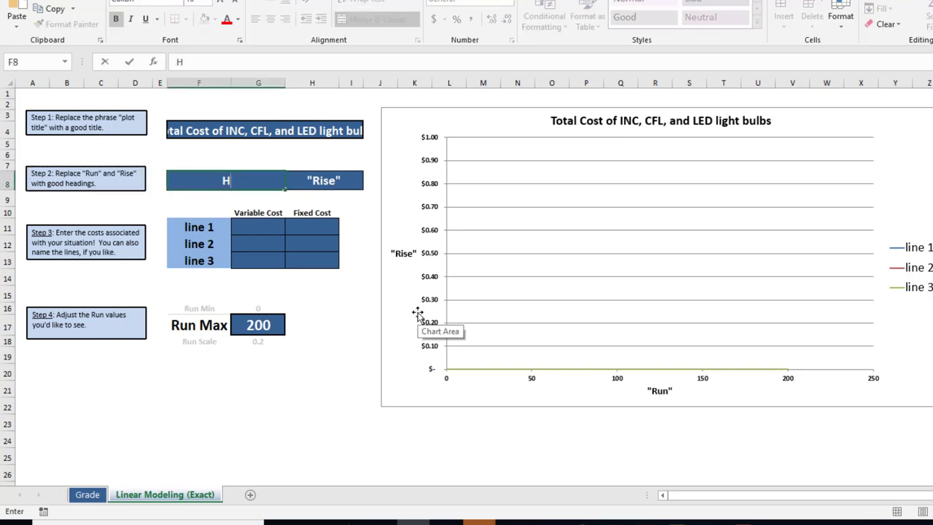
text(ours Burned)
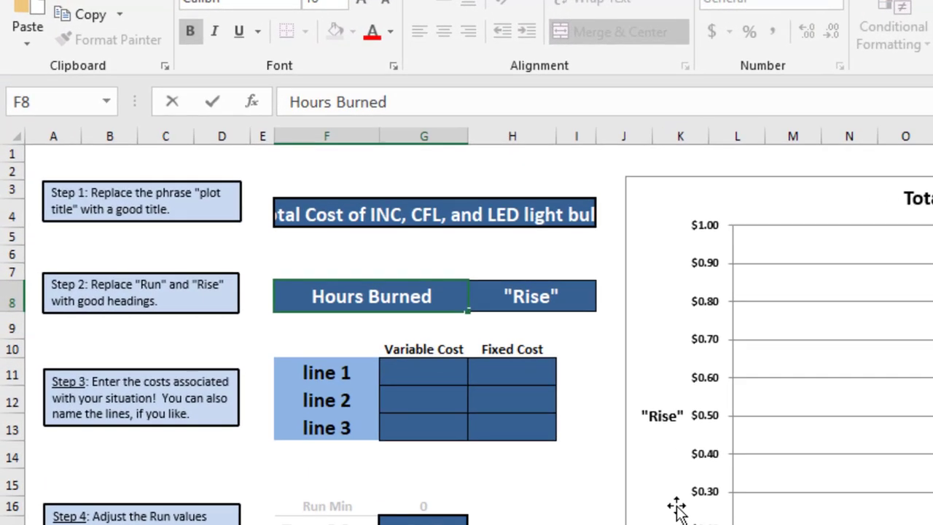
click(623, 523)
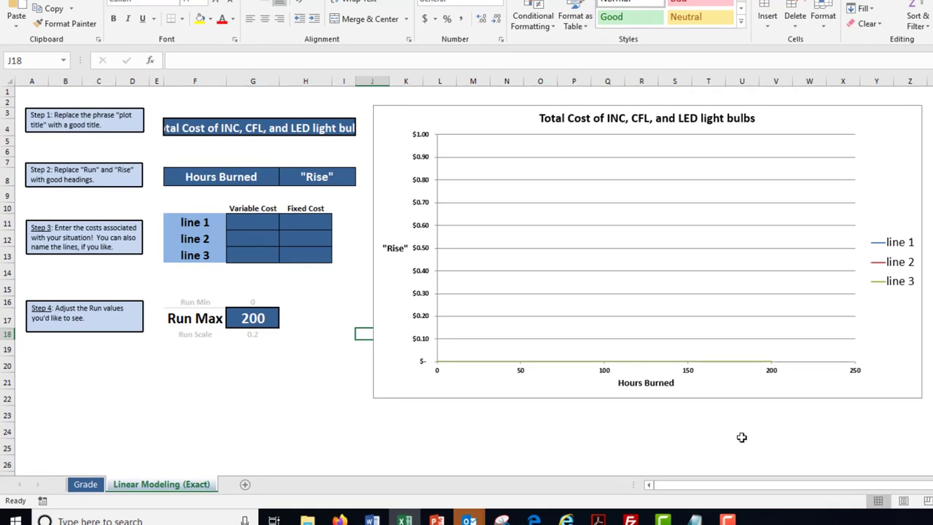
Replace the "Rise" heading in cell H8 with "Total Cost"
click(318, 181)
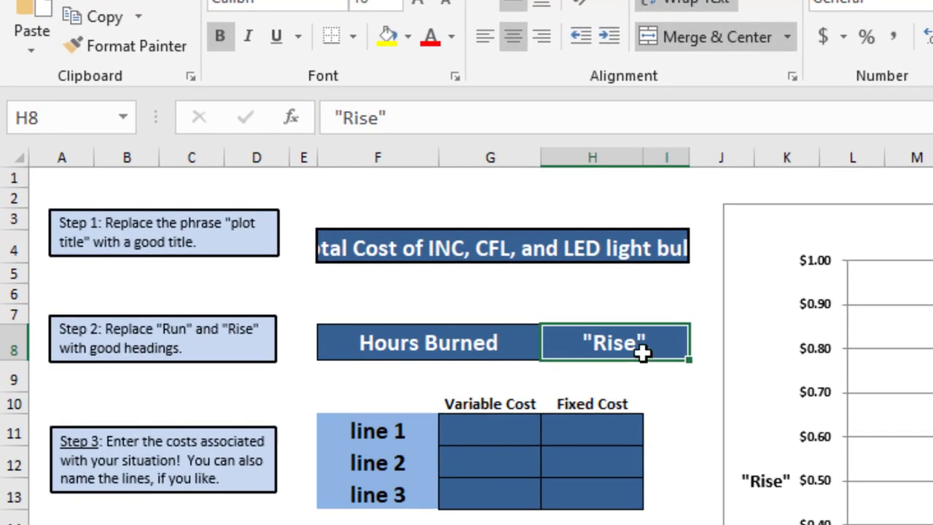
text(Total O)
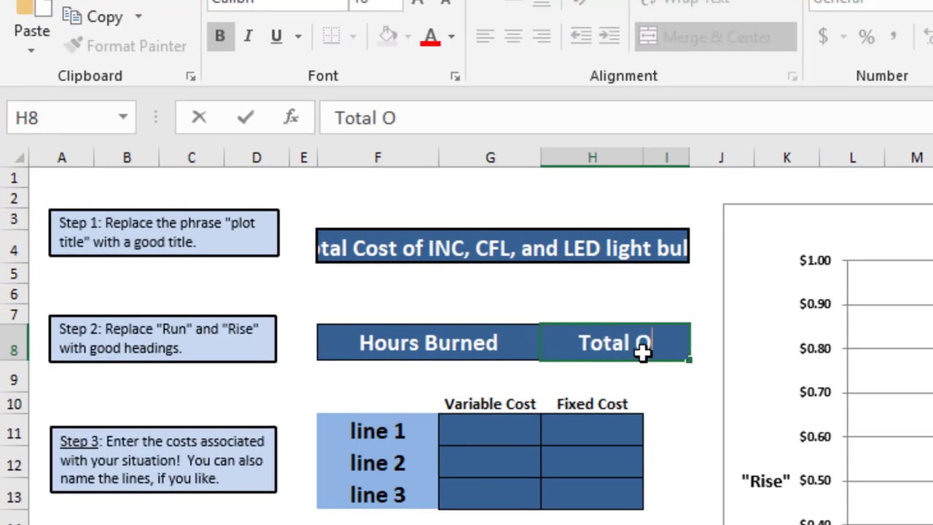
key(BackSpace)
key(BackSpace)
text(Cost)
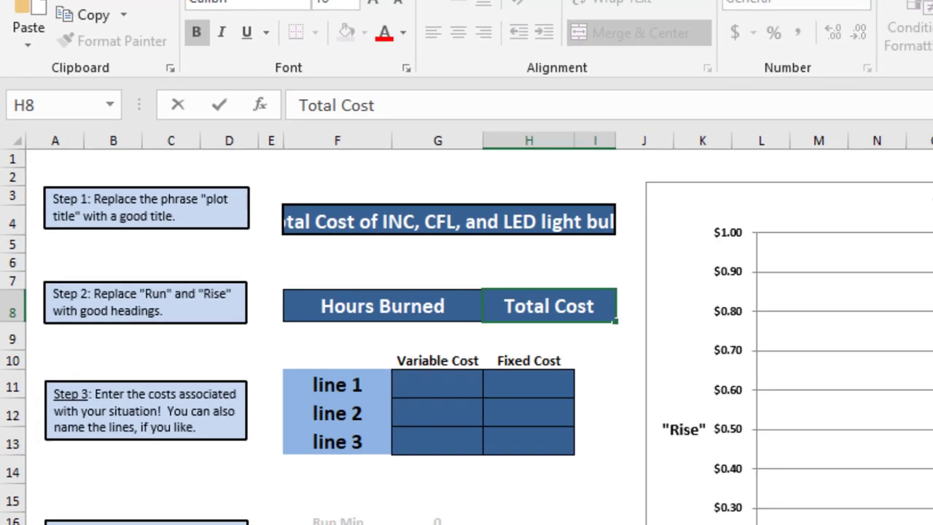
click(348, 361)
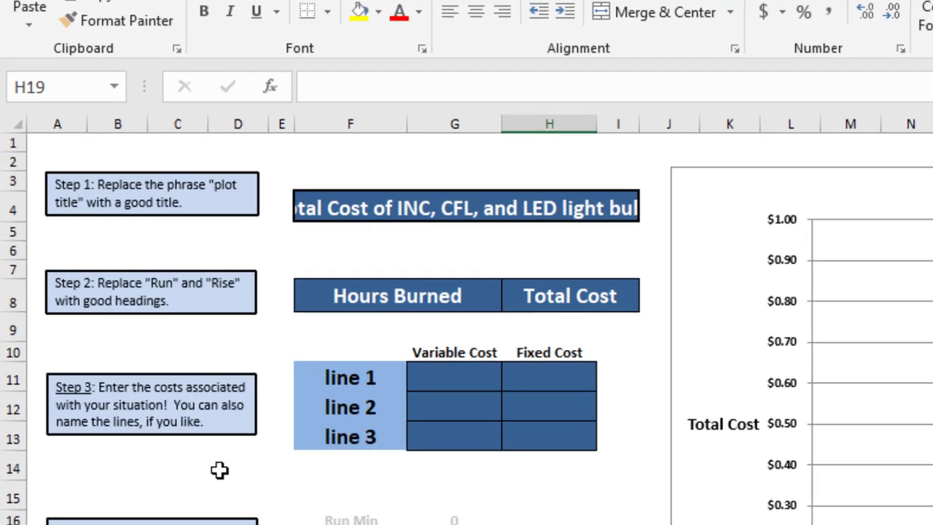
Rename line 1, line 2 and line 3 in cells F11 to F13 as INC, CFL and LED
click(375, 375)
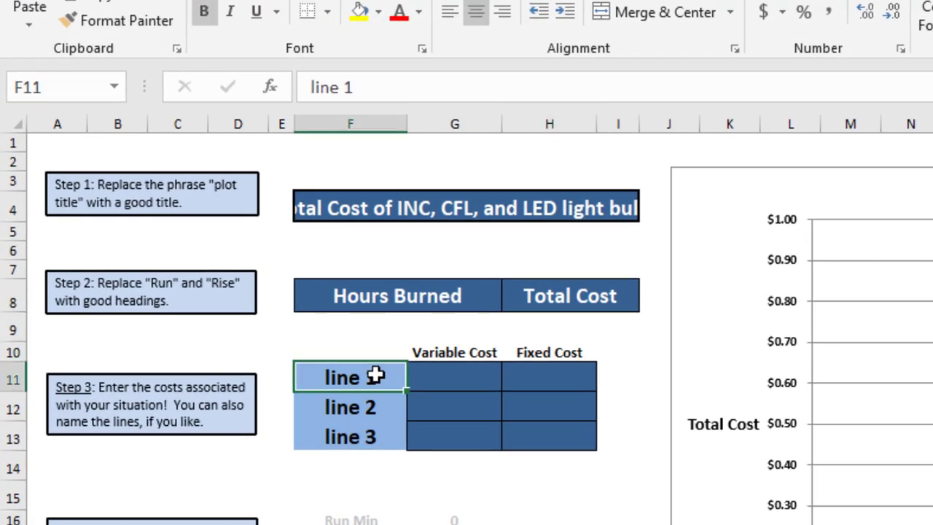
click(362, 410)
click(357, 436)
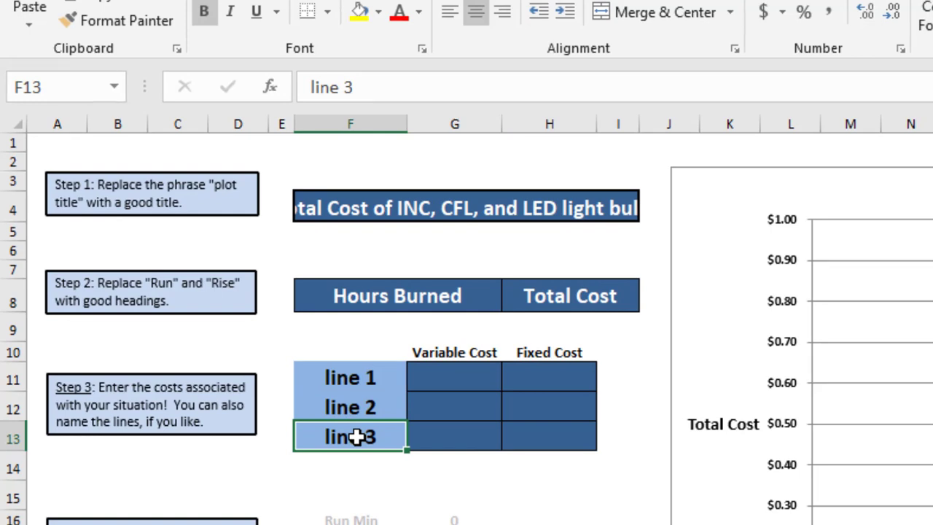
click(358, 376)
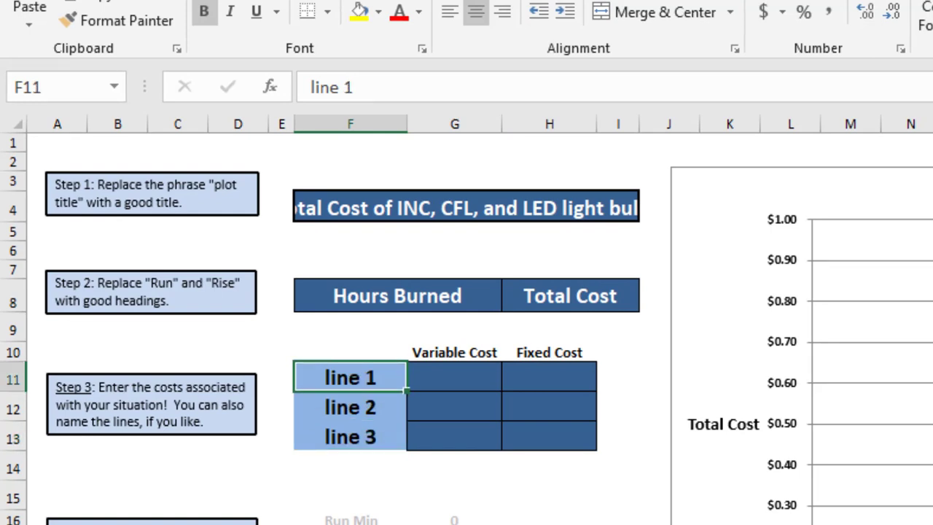
text(INC)
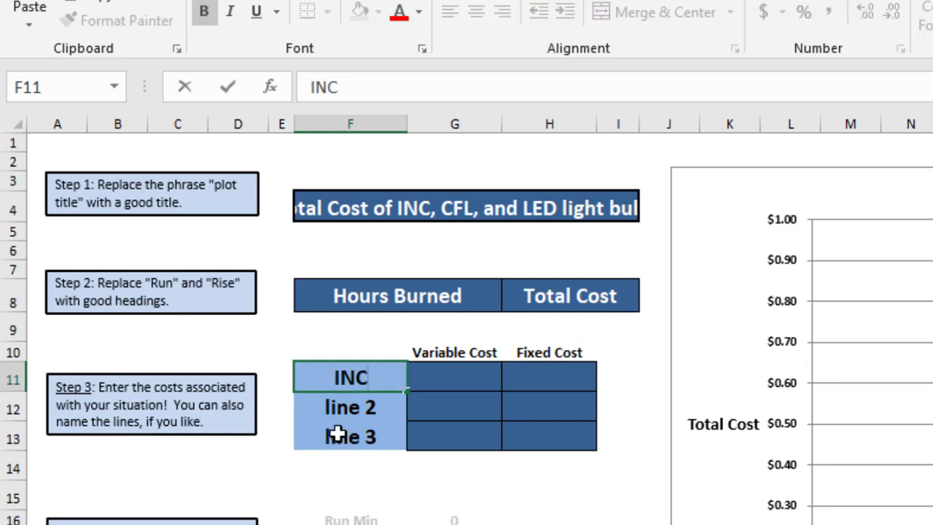
click(363, 399)
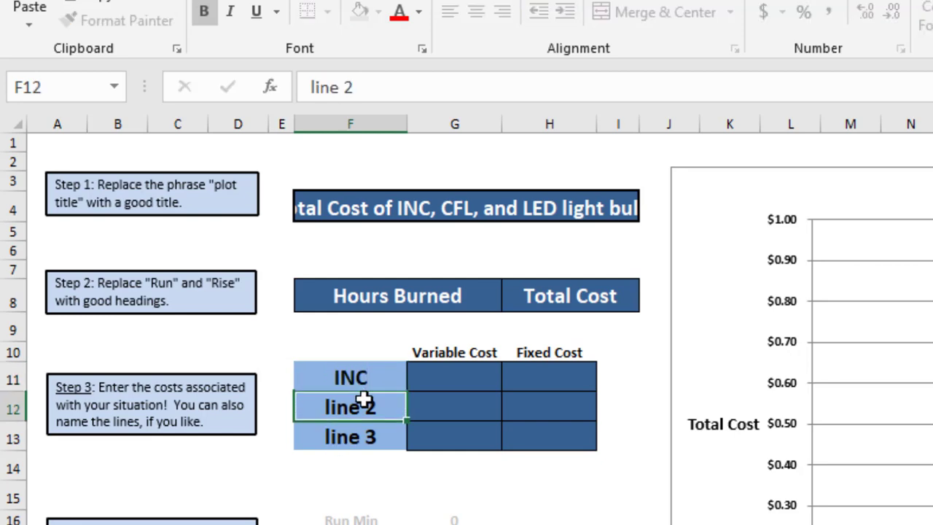
text(CFL)
click(374, 438)
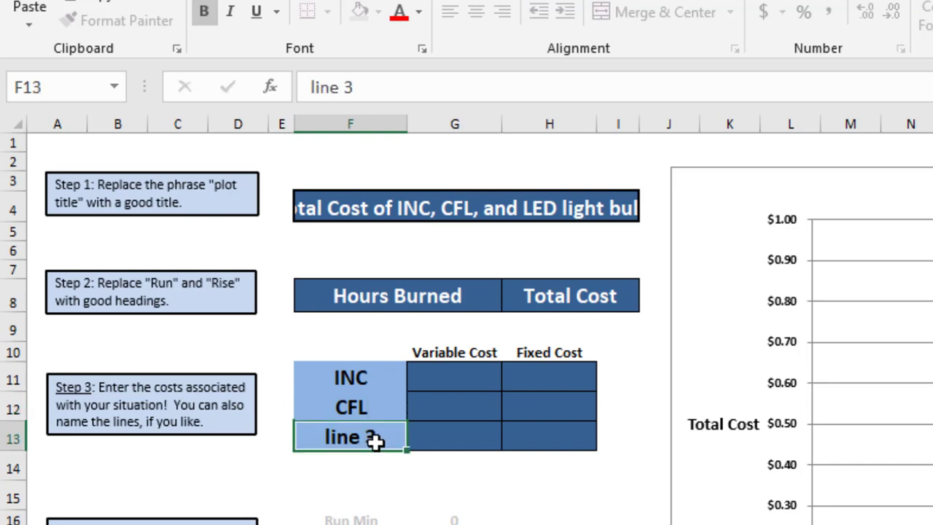
text(LED)
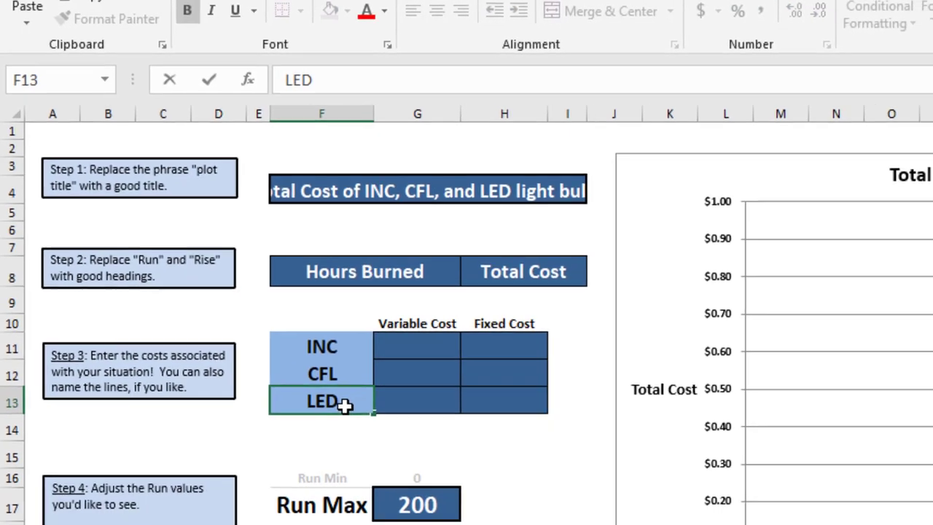
click(377, 496)
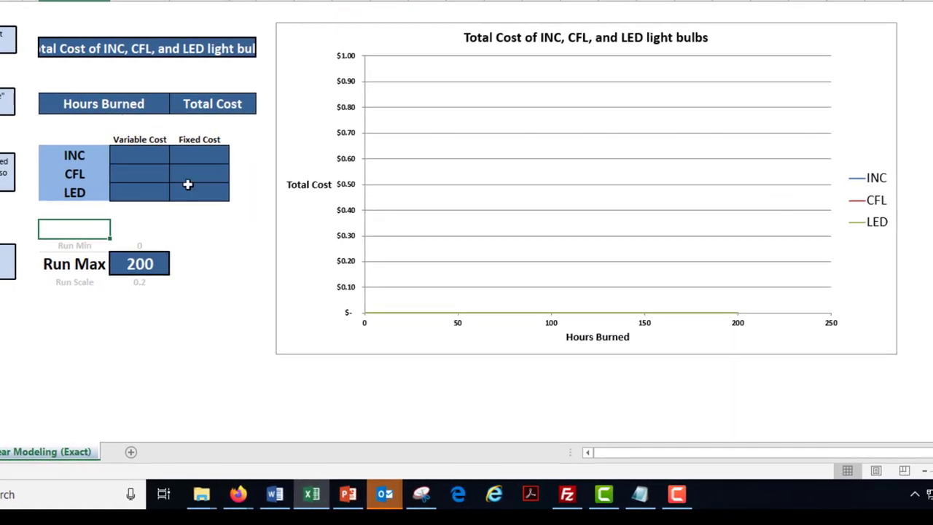
Enter a variable cost of .006 and a fixed cost of .5 for the INC line
click(93, 153)
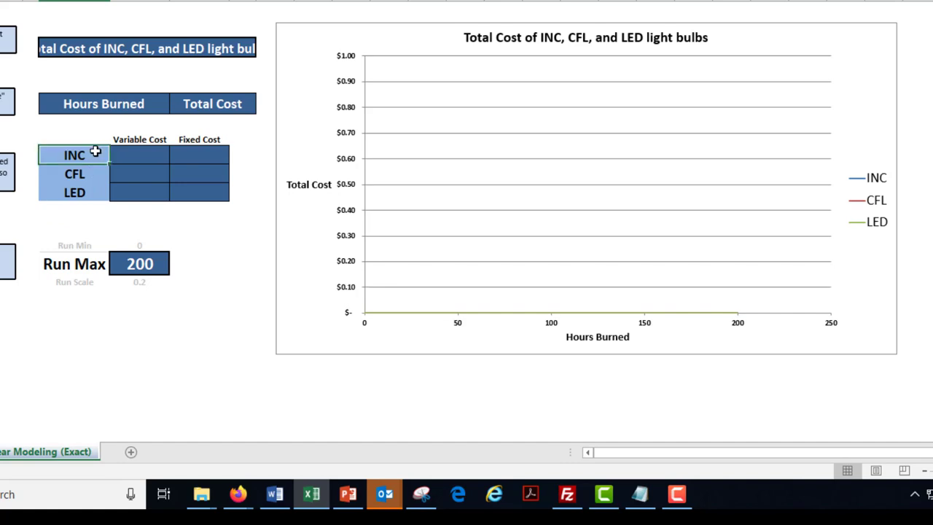
click(153, 138)
click(212, 141)
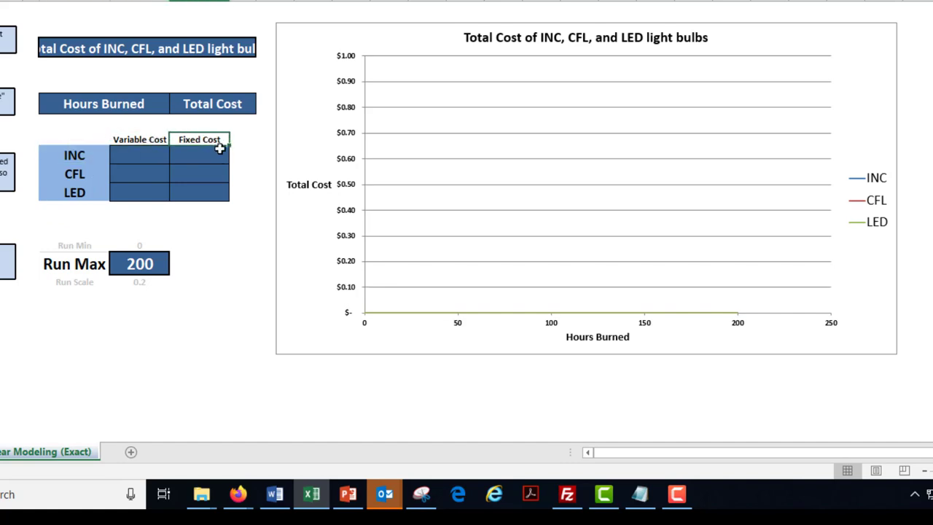
click(134, 157)
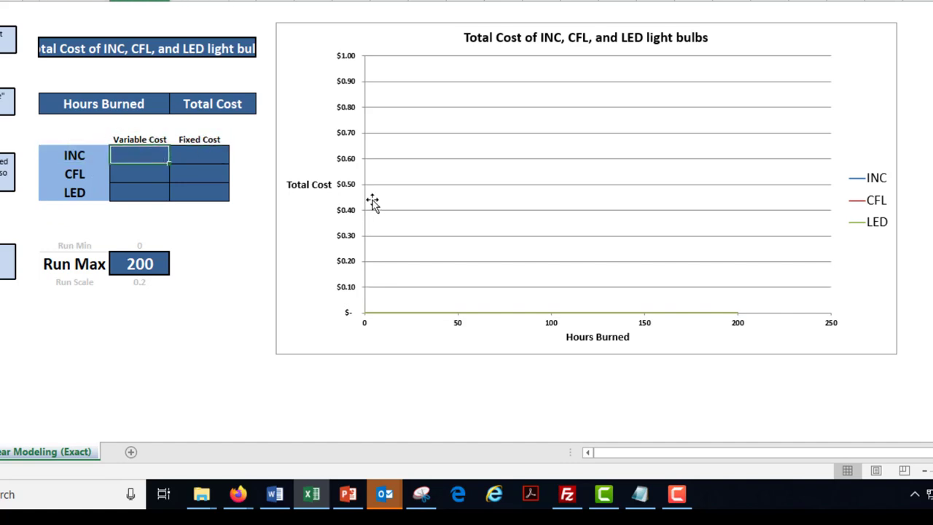
text(.006)
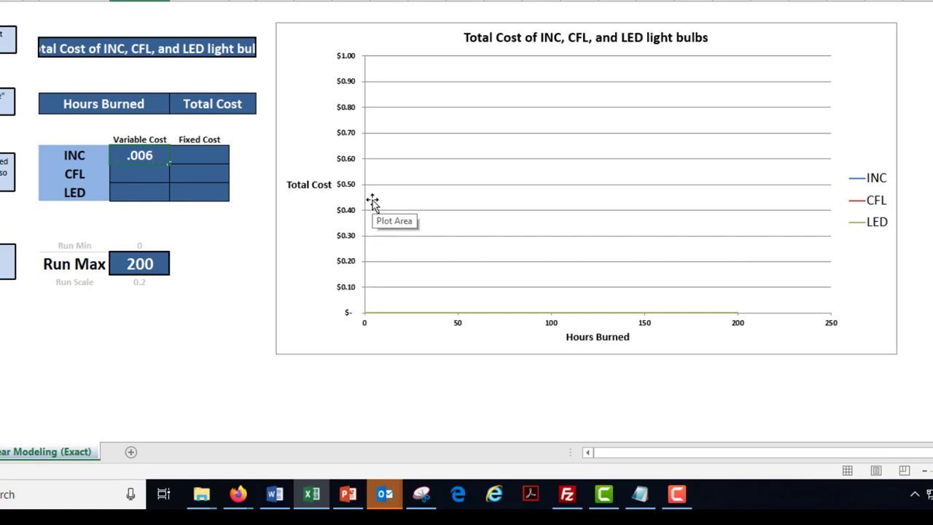
key(Return)
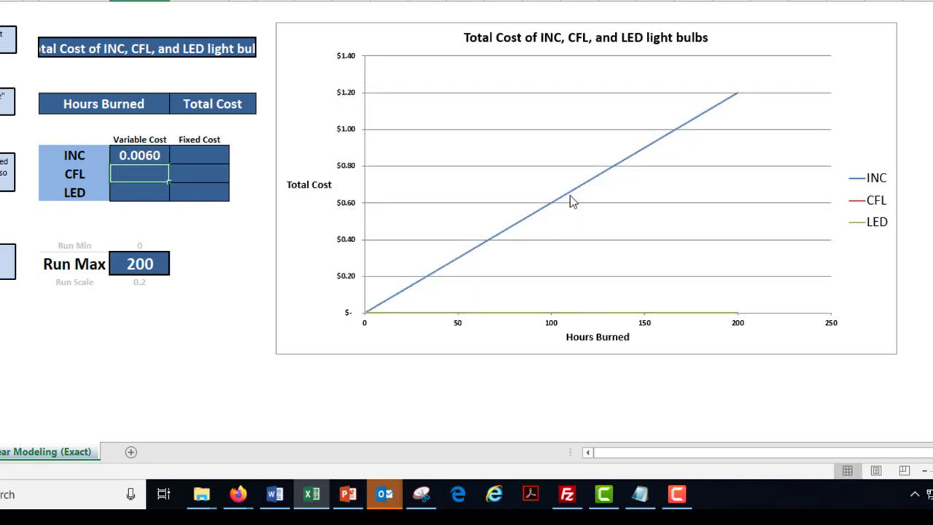
click(208, 153)
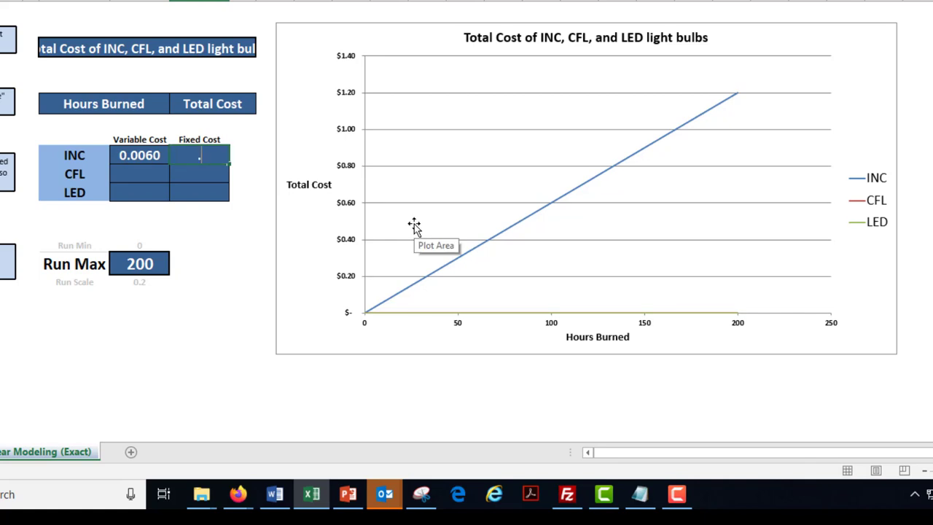
text(.5)
key(Return)
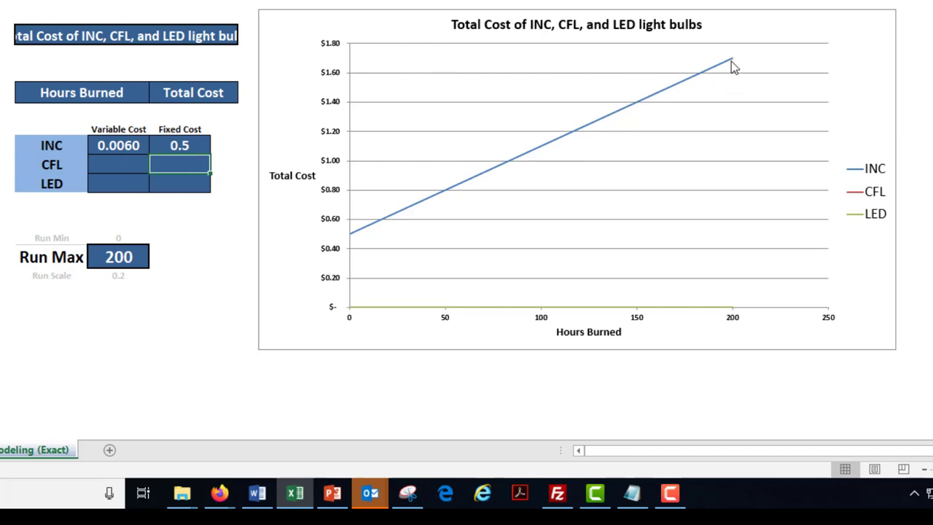
Enter a variable cost of .0014 and a fixed cost of 3 for the CFL line
mouse_move(733, 63)
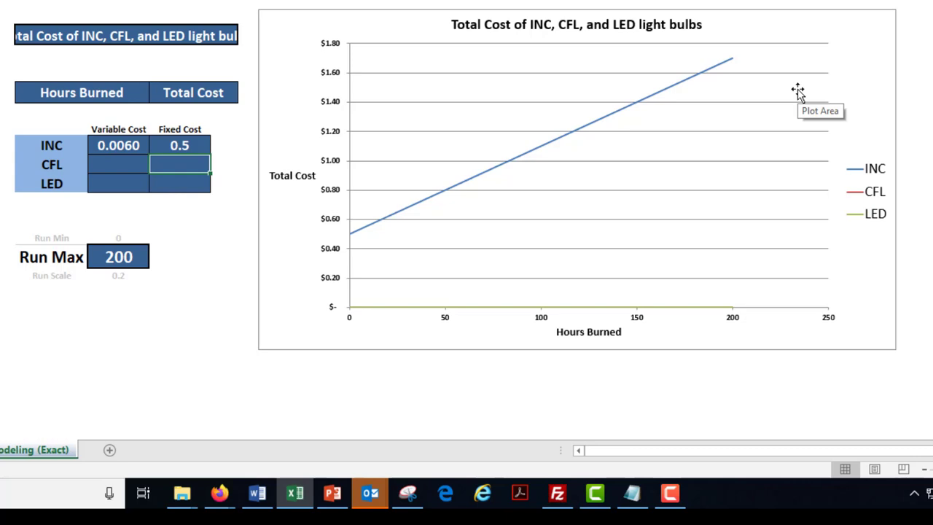
click(107, 166)
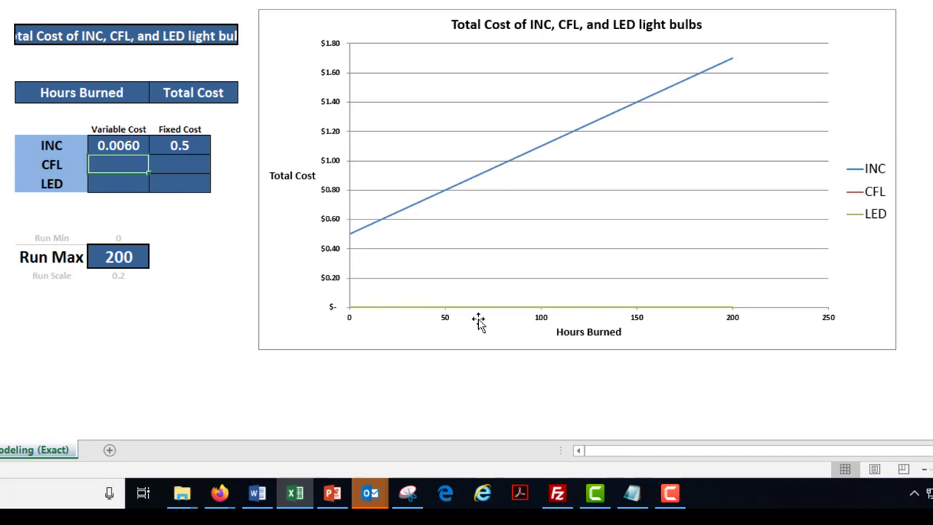
text(.0014)
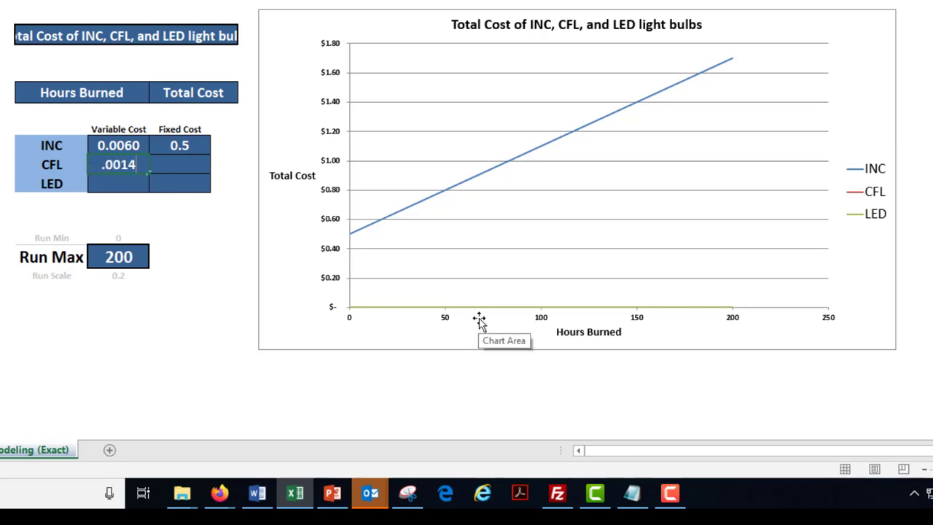
key(Return)
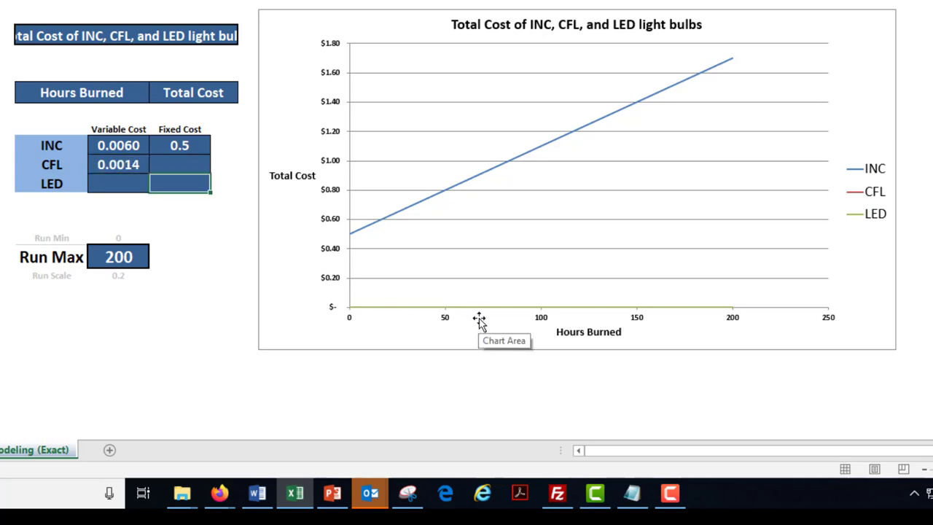
click(200, 177)
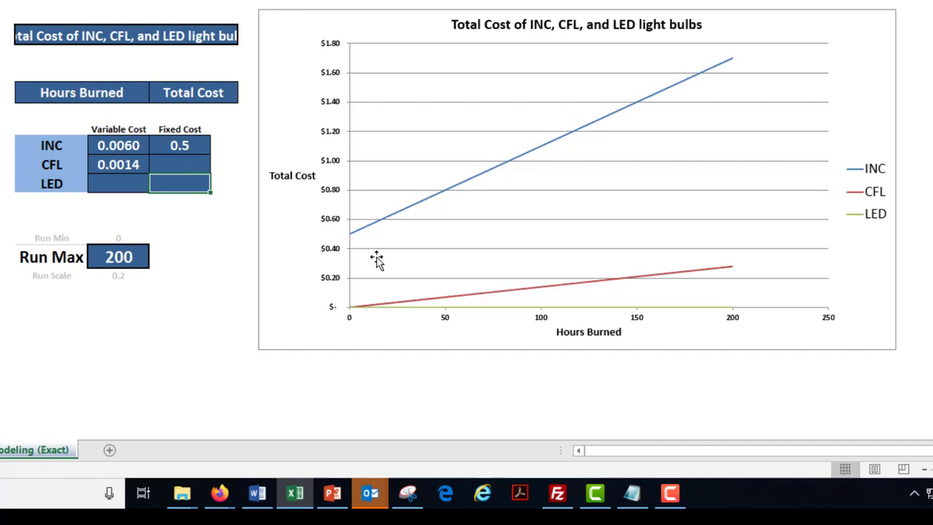
click(190, 166)
text(3)
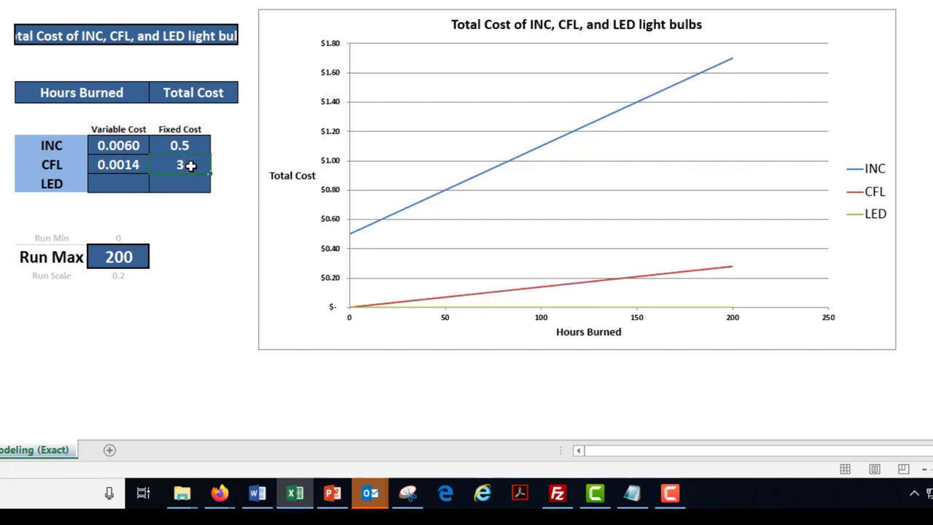
click(199, 179)
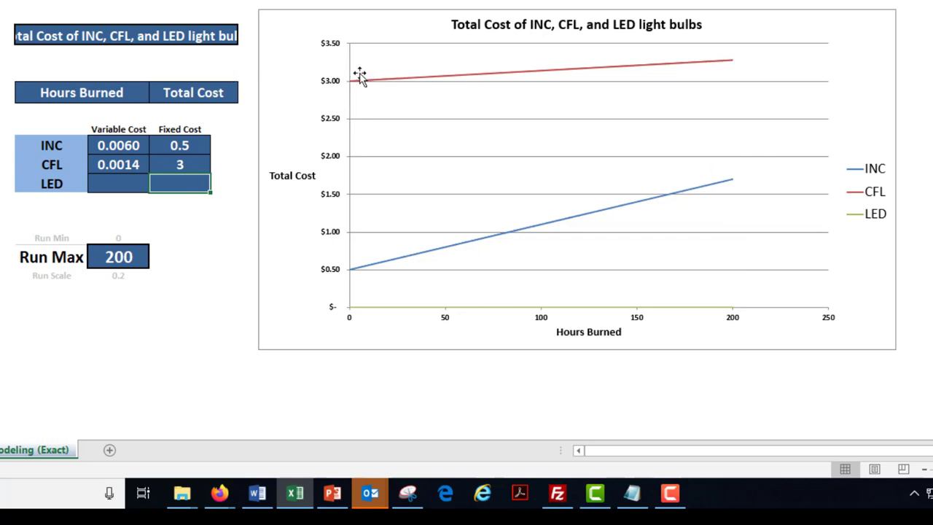
Enter a variable cost of .001 and a fixed cost of 5 for the LED line
mouse_move(351, 90)
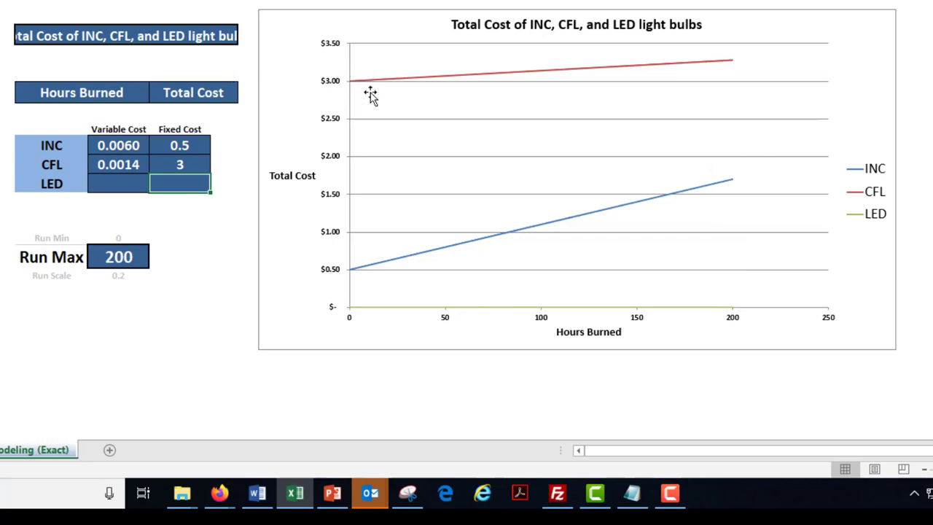
click(103, 184)
text(.001)
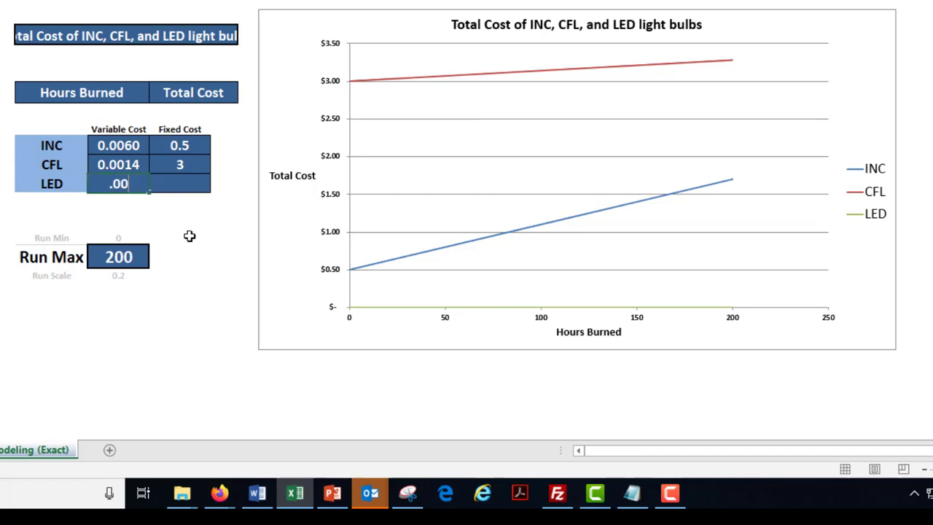
click(169, 184)
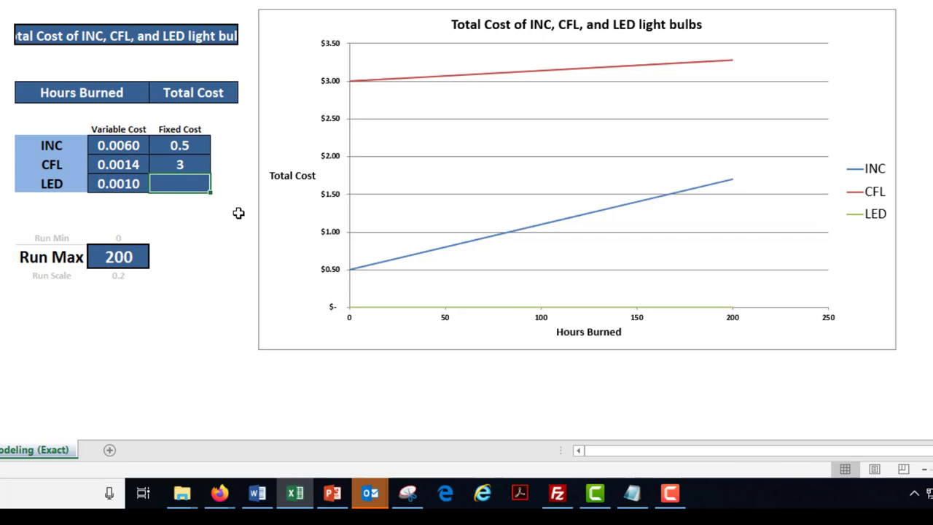
text(5)
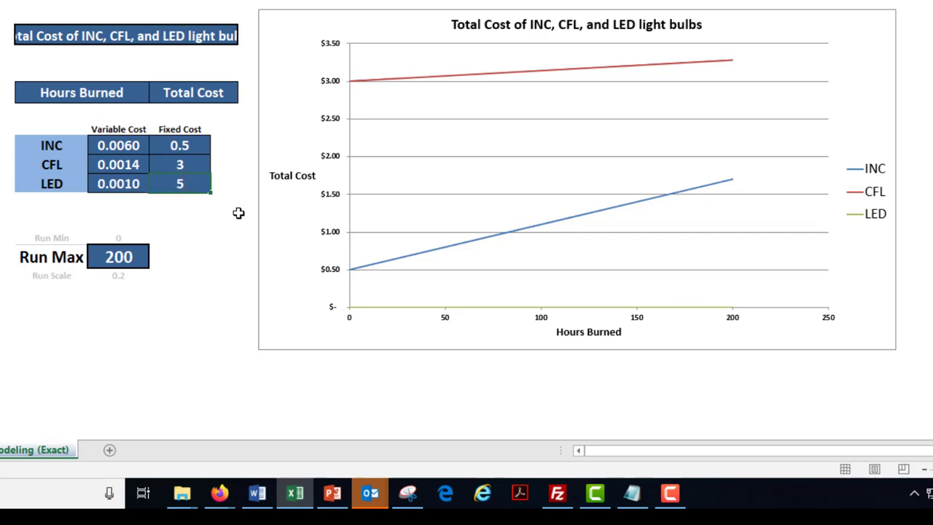
key(Return)
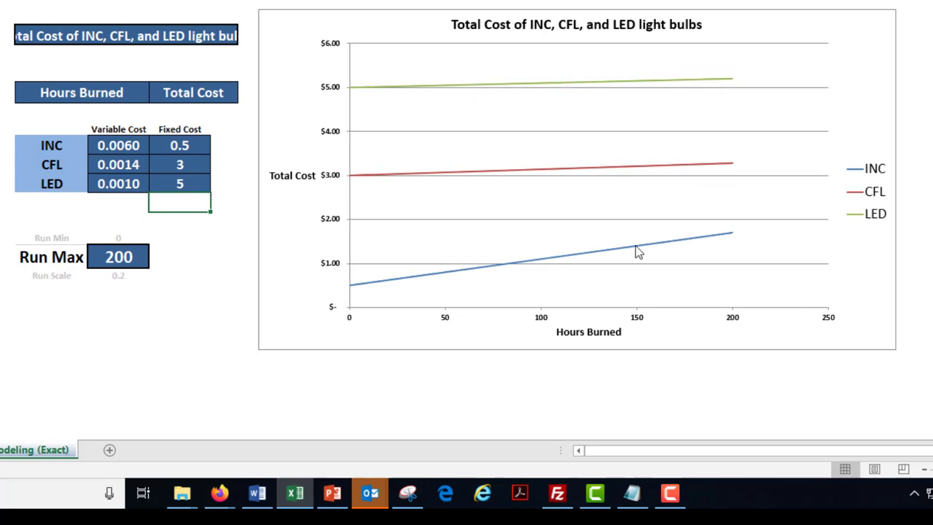
mouse_move(649, 246)
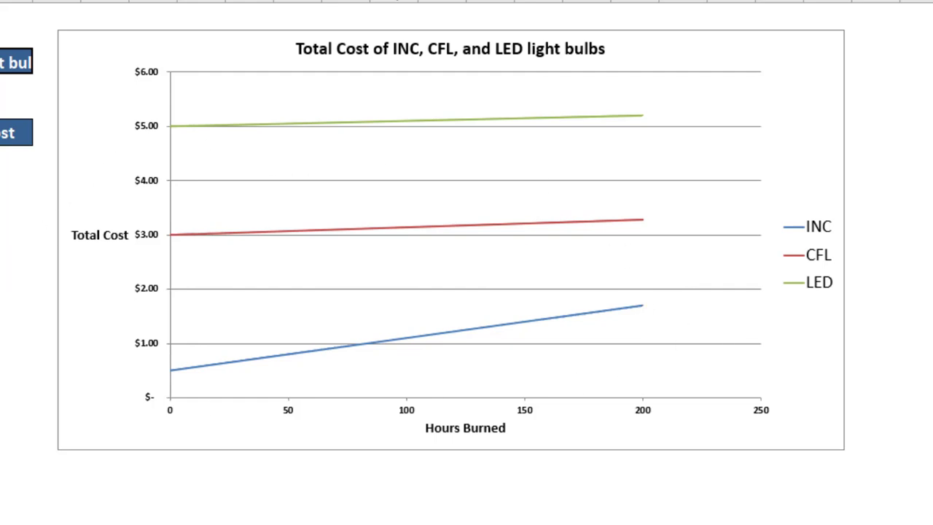
Set the Run Max value in cell G17 to 240 to extend the chart's hours burned range
click(923, 222)
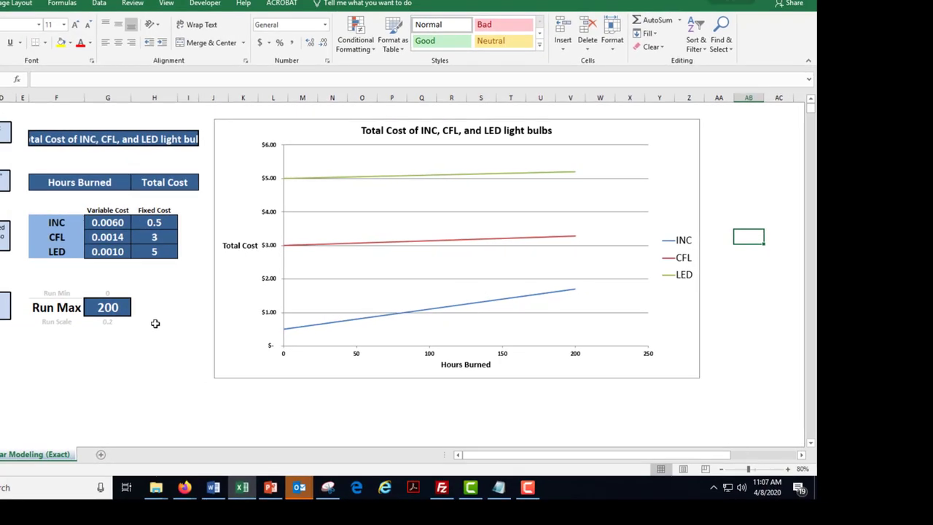
click(118, 307)
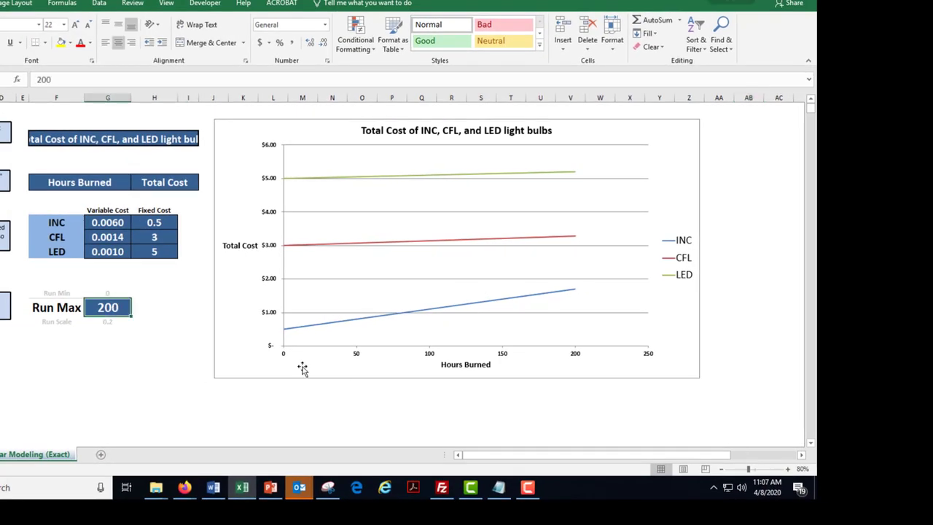
text(240)
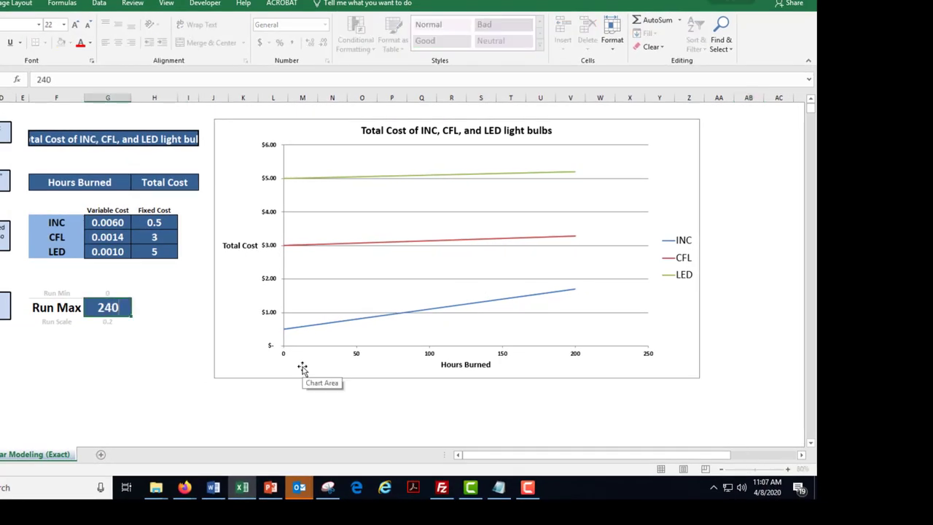
key(Return)
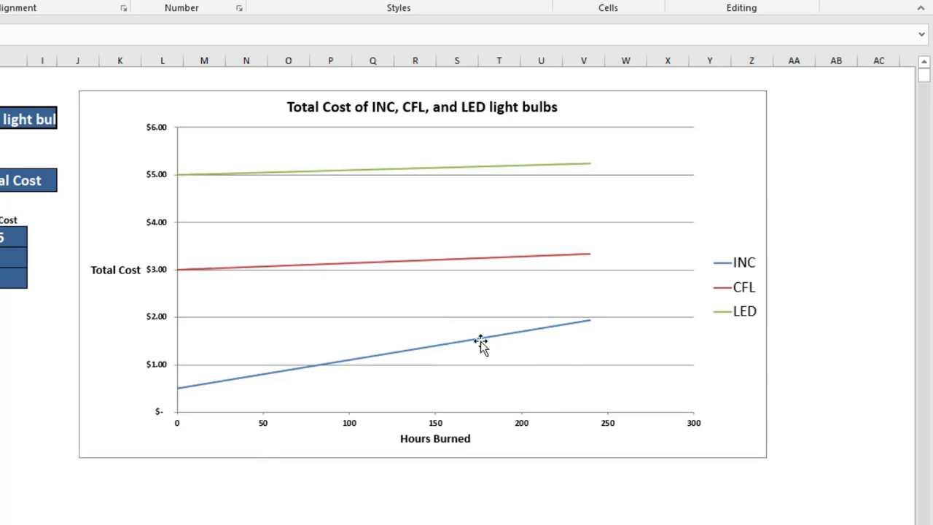
Raise the Run Max value to 300 and check the ends of the cost lines
text(300)
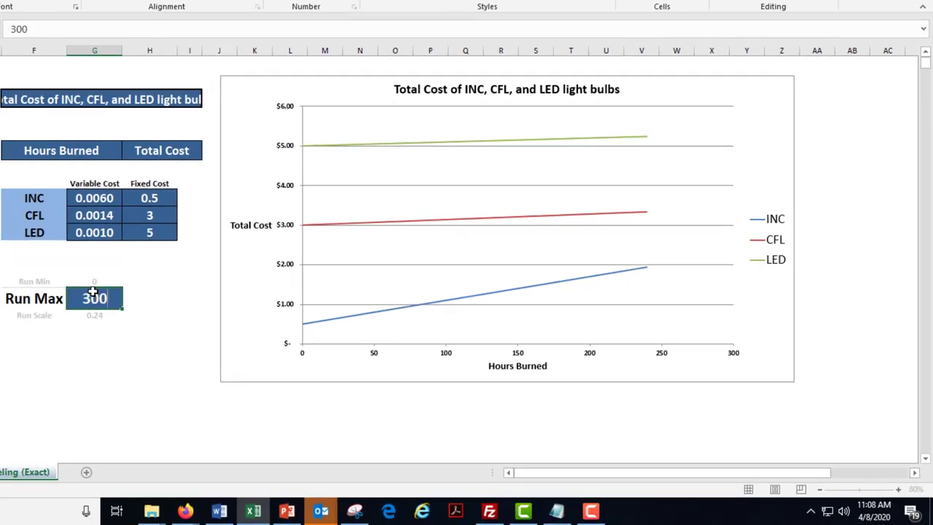
key(Return)
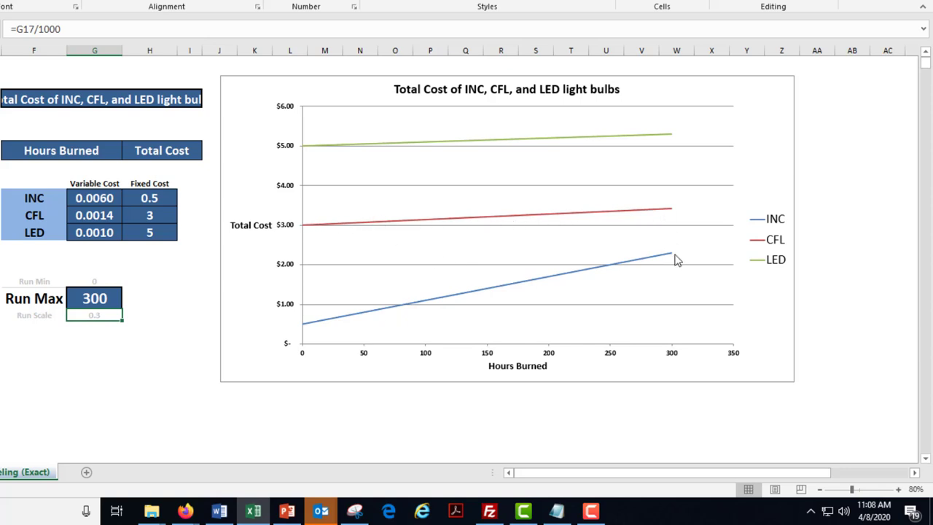
mouse_move(674, 215)
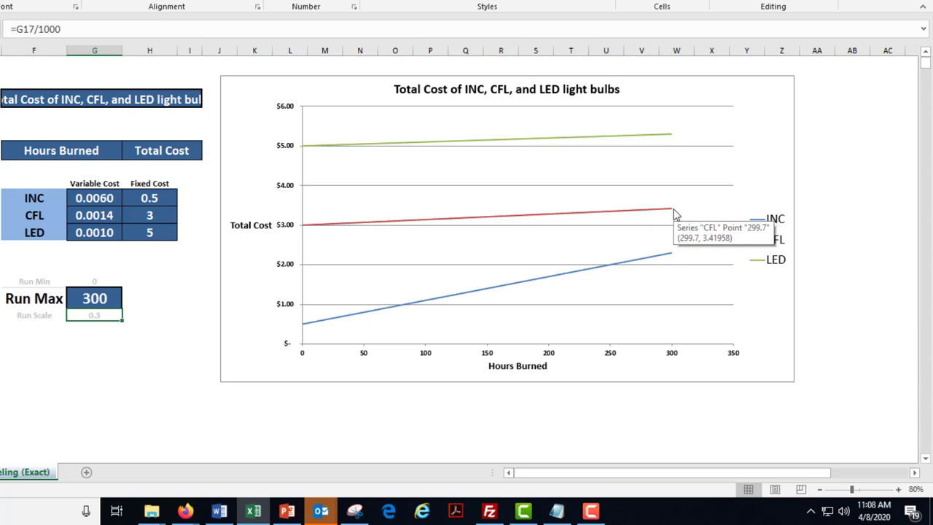
Raise the Run Max value to 500 to bring the INC and CFL lines closer together
click(83, 298)
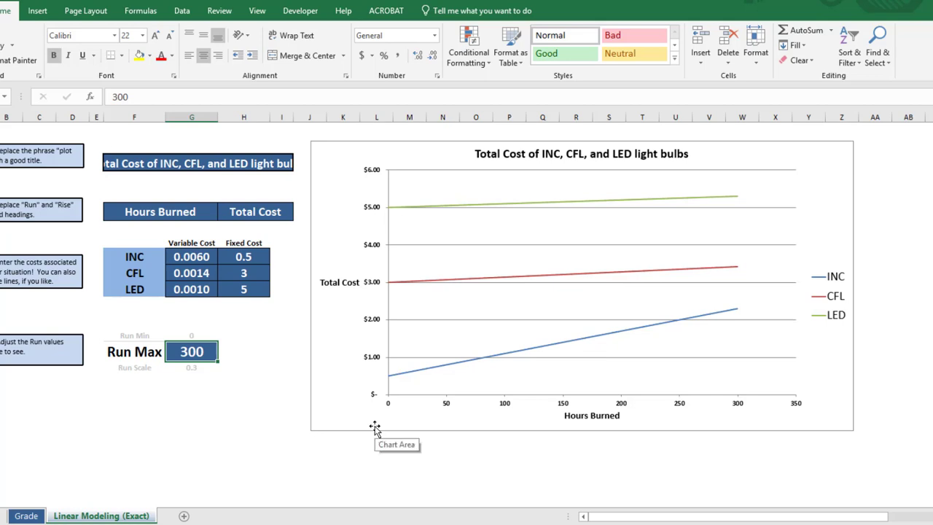
text(500)
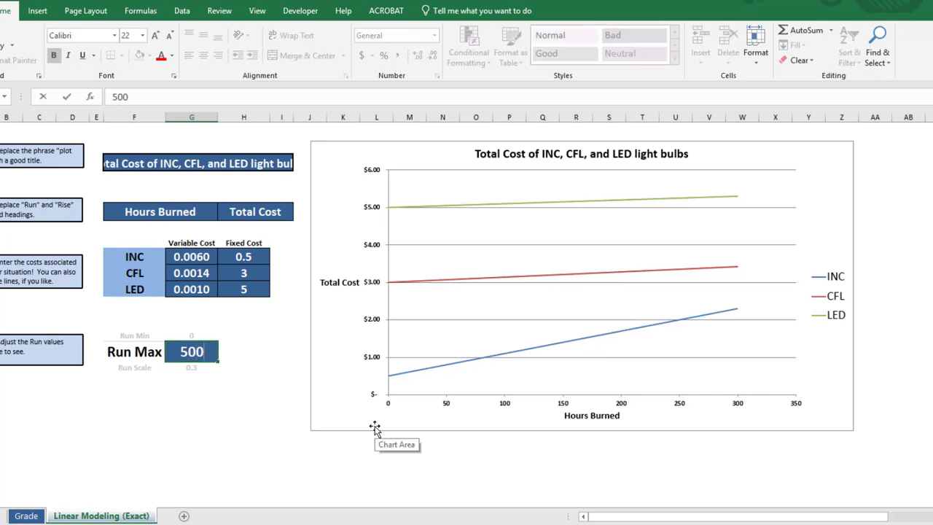
key(Return)
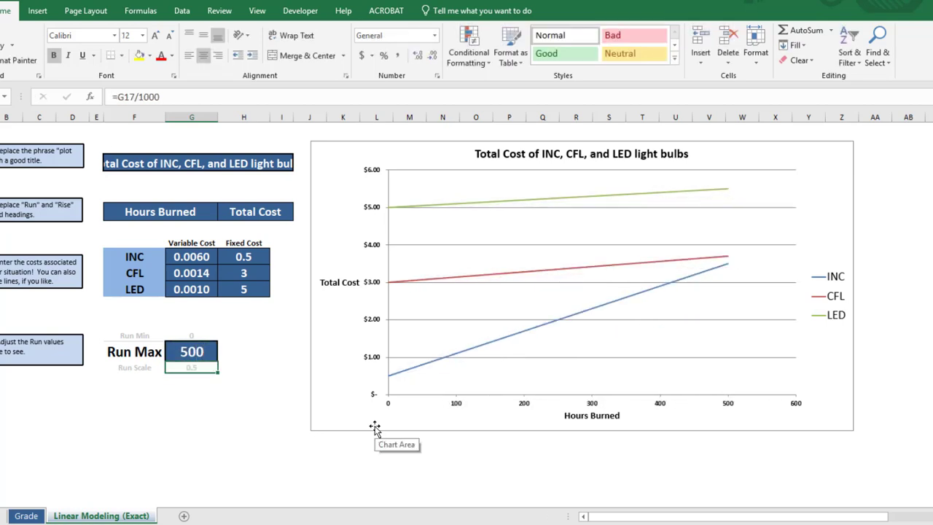
Set the Run Max value to 600 and read the chart point where the INC and CFL lines cross
click(181, 350)
text(600)
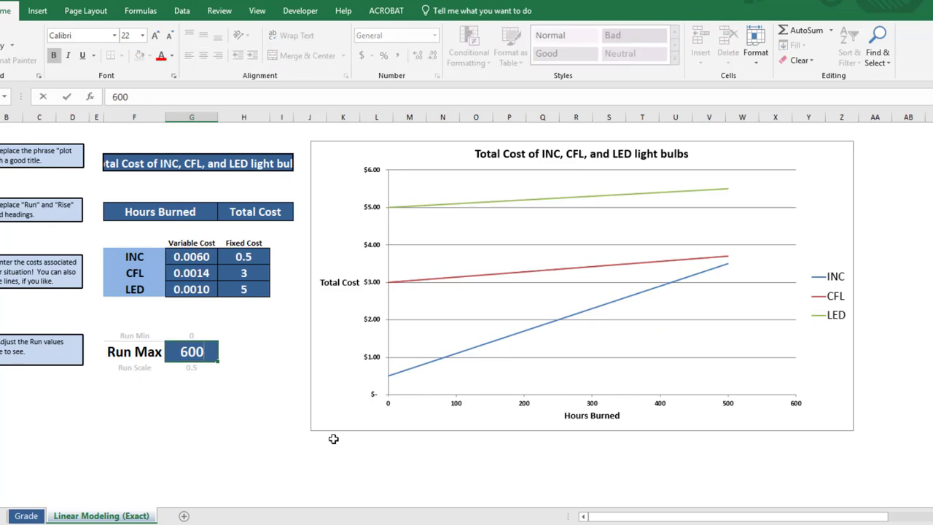
key(Return)
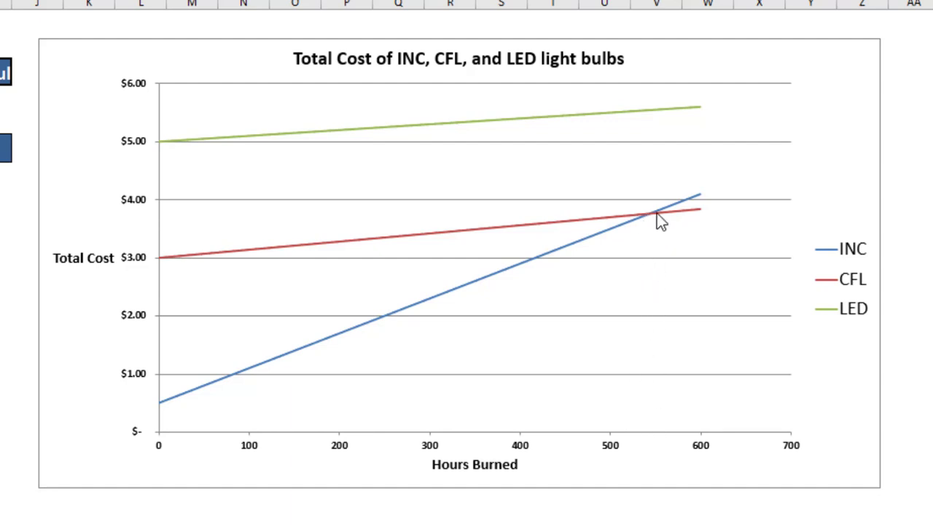
mouse_move(654, 214)
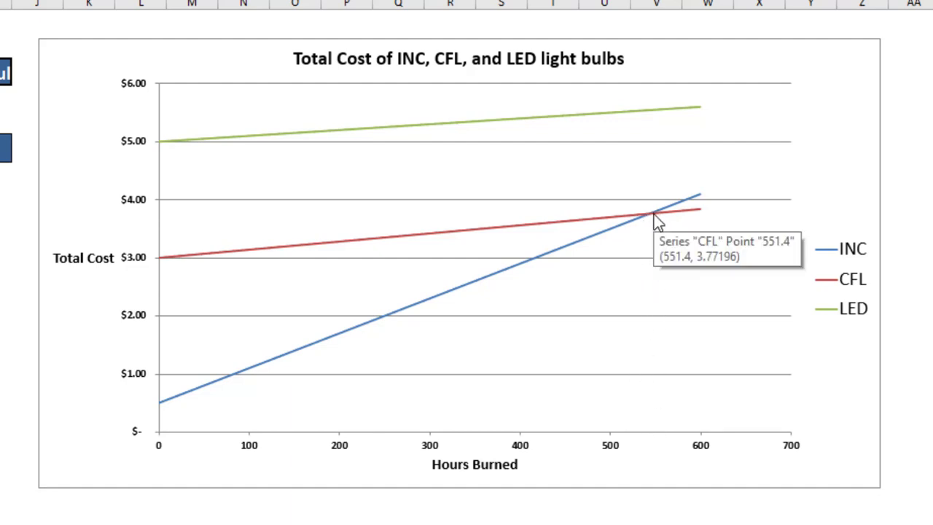
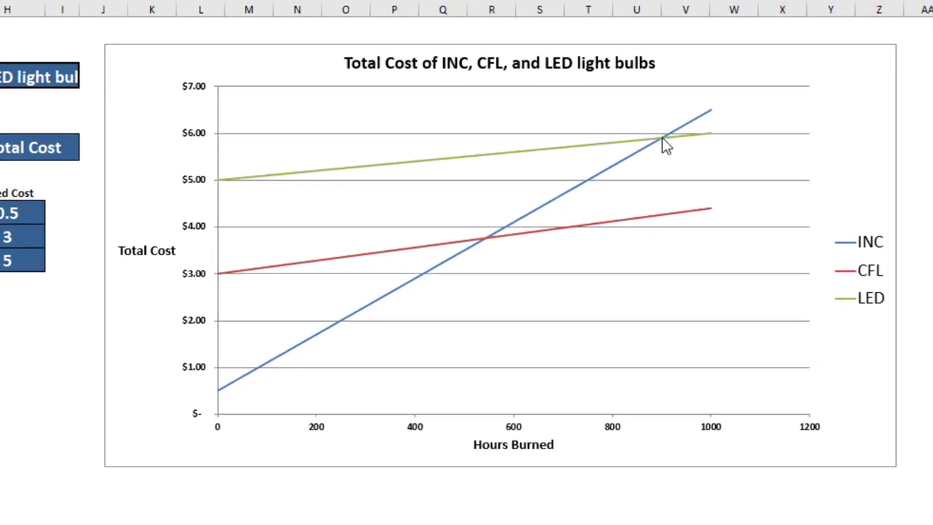
Raise the Run Max value in cell G17 to 2000 to extend the chart's hours burned range
mouse_move(662, 139)
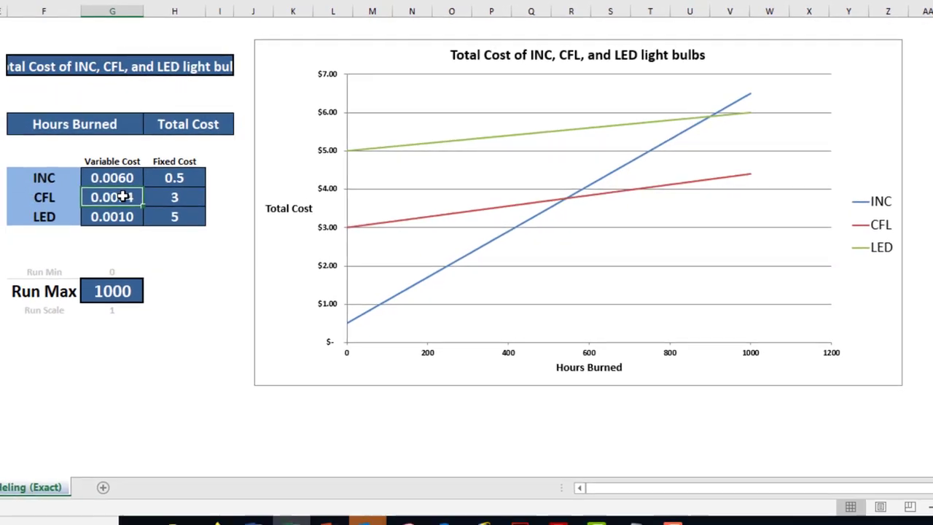
click(116, 218)
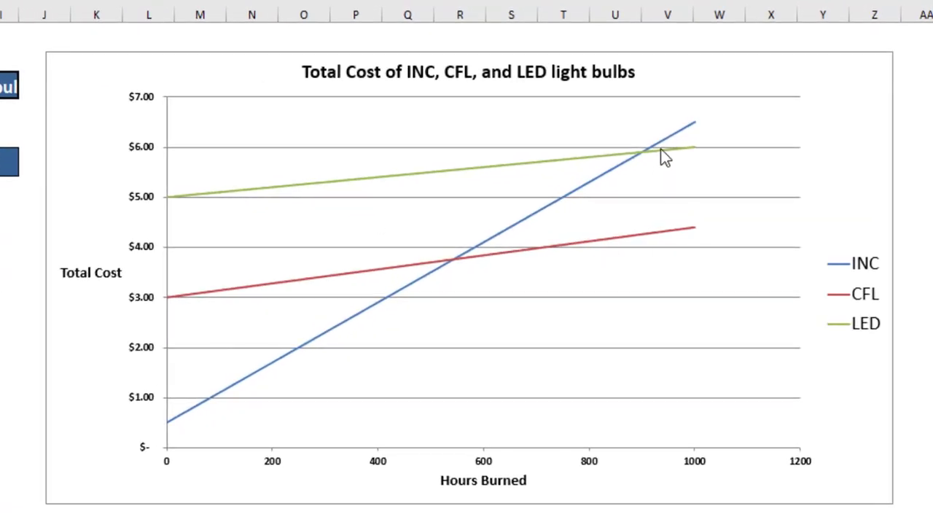
mouse_move(661, 150)
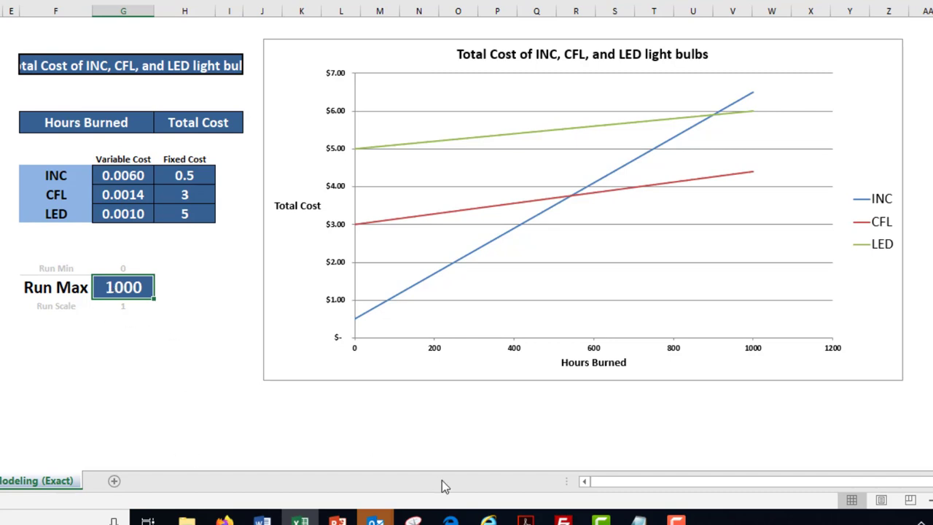
text(2000)
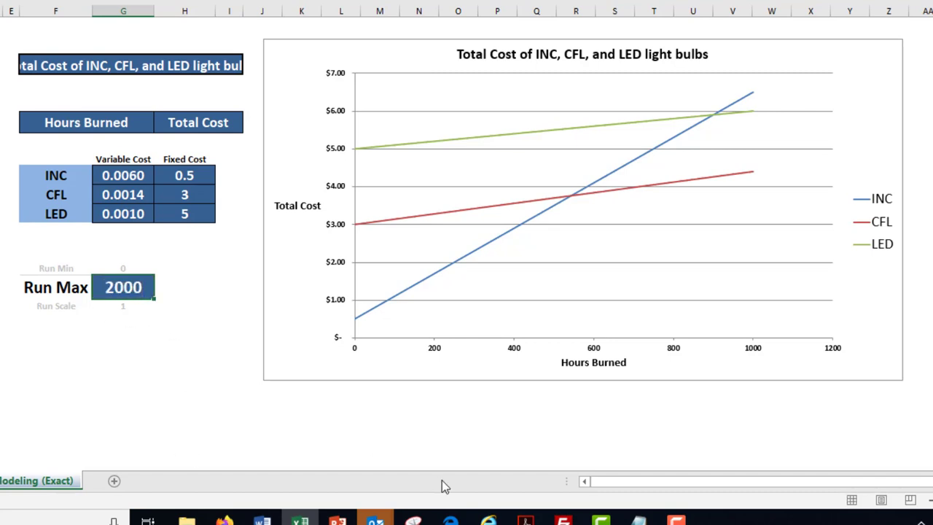
key(Return)
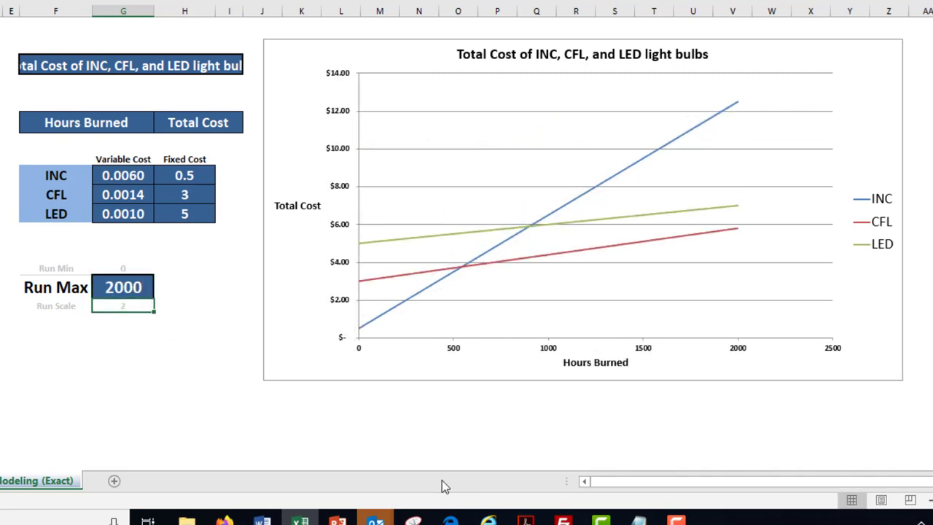
Increase the Run Max value to 3000 to follow the CFL and LED cost lines further
click(109, 271)
click(113, 287)
text(3000)
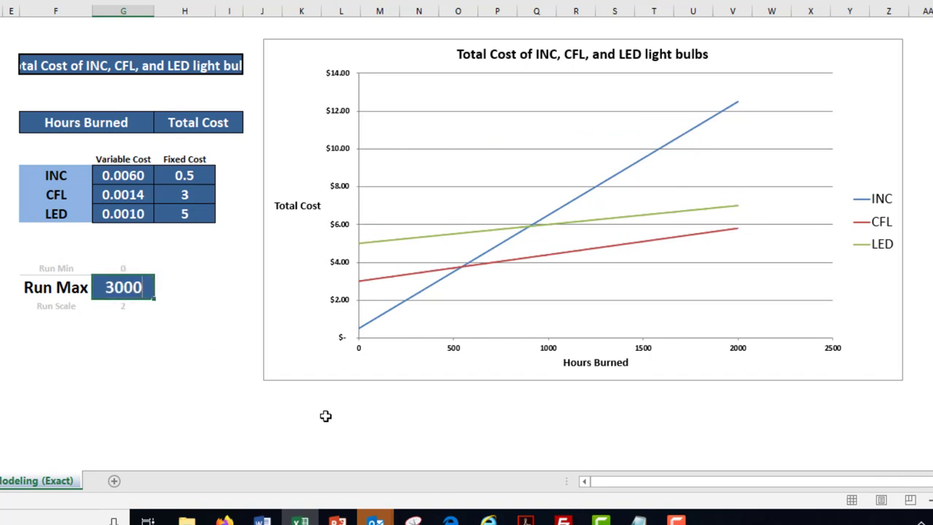
key(Return)
mouse_move(337, 519)
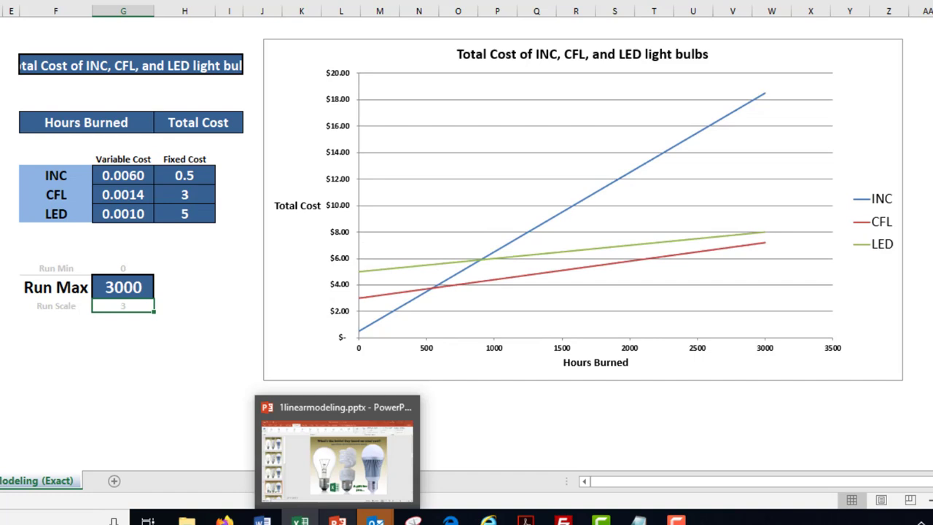
Set the Run Max value to 5000 and examine the right ends of the CFL and LED lines
key(Up)
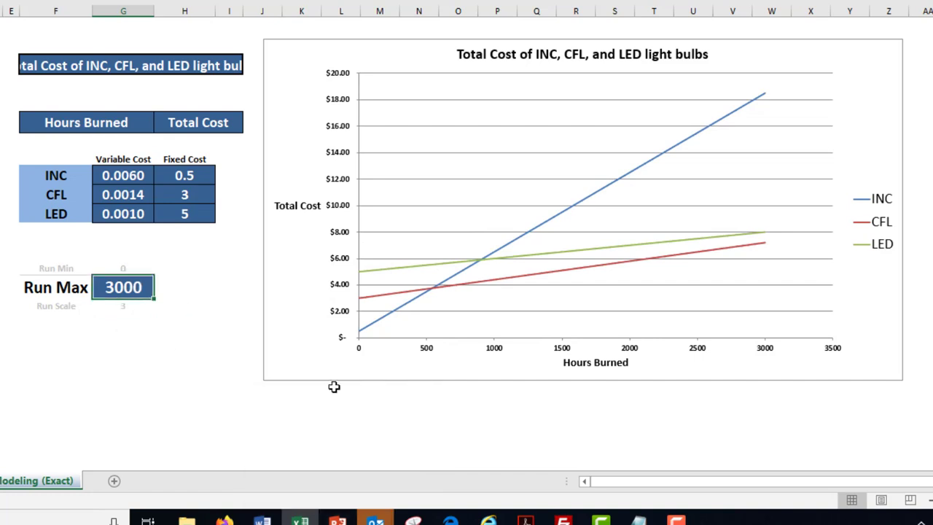
text(5000)
key(Return)
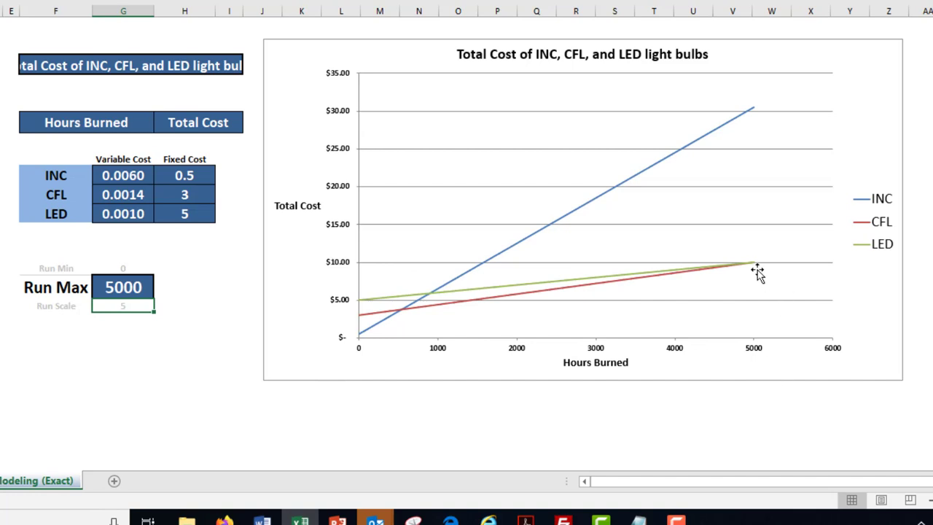
mouse_move(754, 267)
Clear the INC bulb's variable cost and fixed cost to isolate the CFL and LED lines in the chart
click(129, 173)
key(Delete)
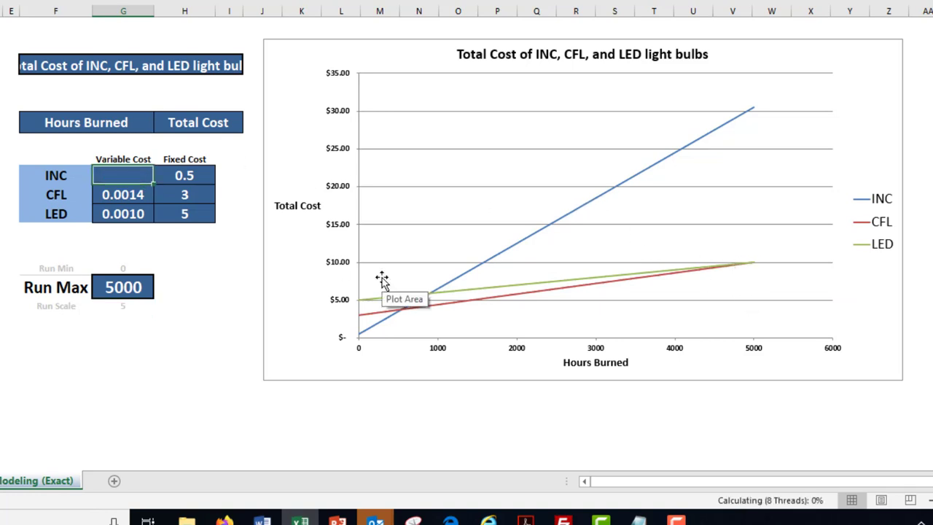
key(Right)
key(Delete)
click(182, 279)
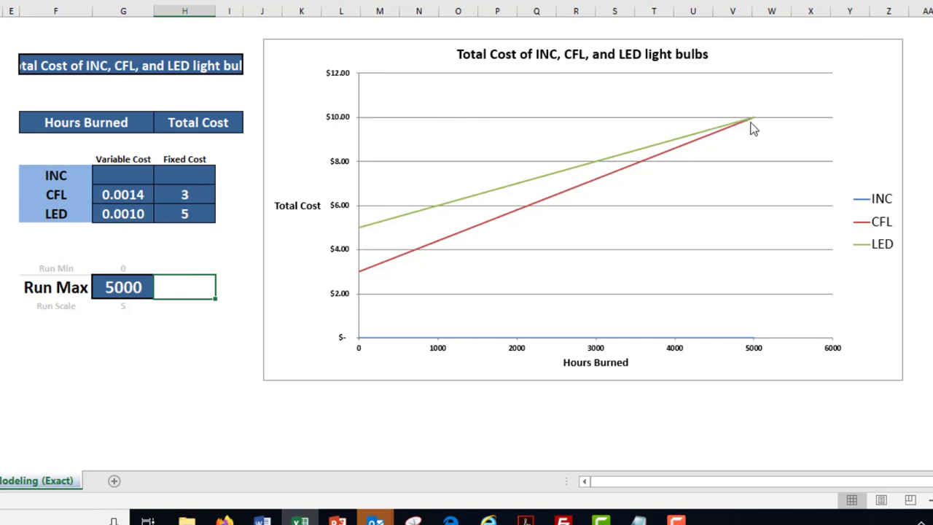
Set the Run Max value to 7500 to extend the CFL and LED lines past their crossing point
click(141, 291)
text(7500)
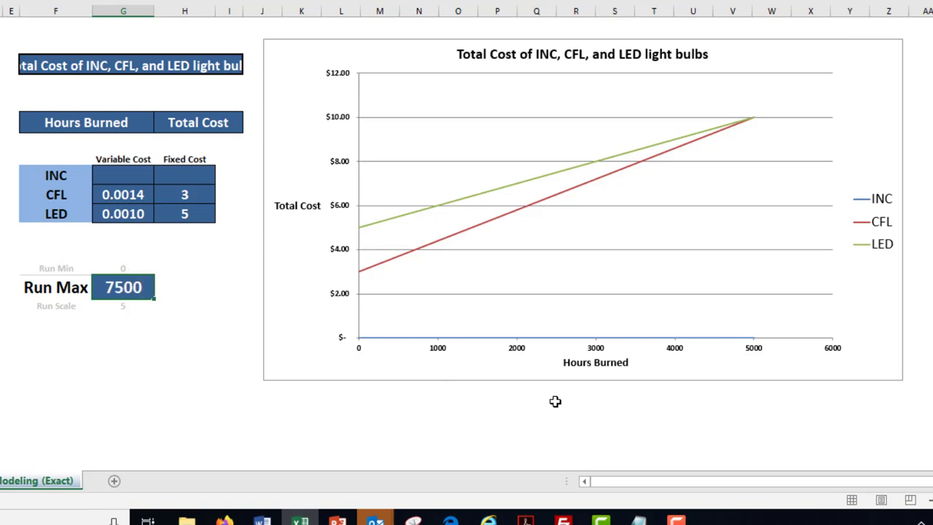
key(Return)
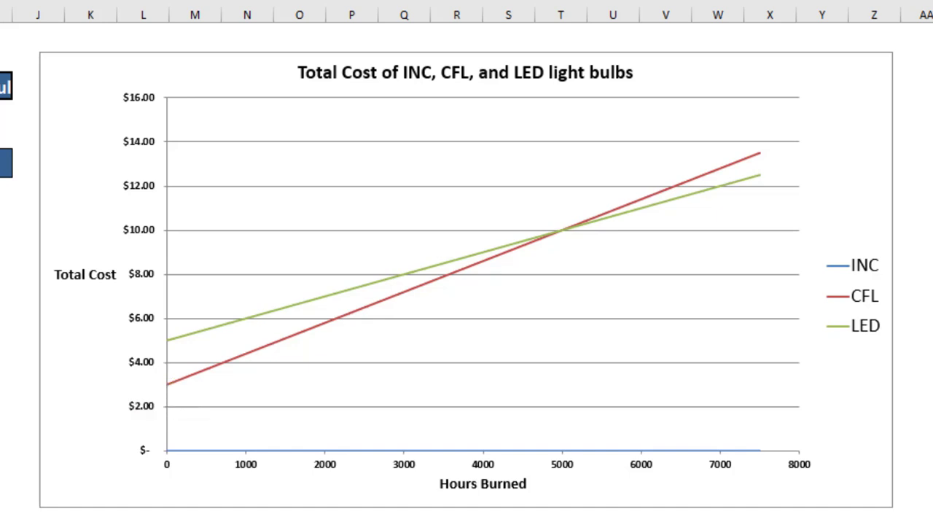
Restore the INC bulb's cost values in the table, using 0.0060 as the variable cost
key(Return)
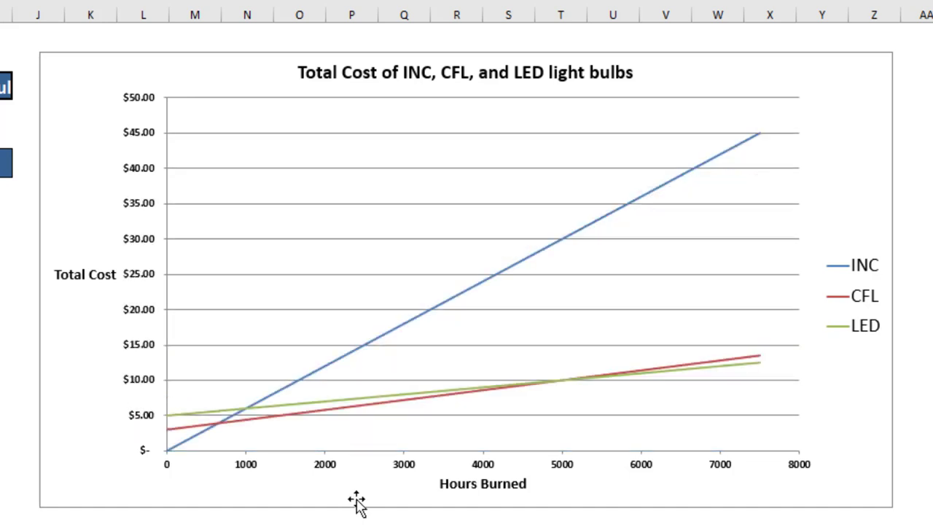
key(Return)
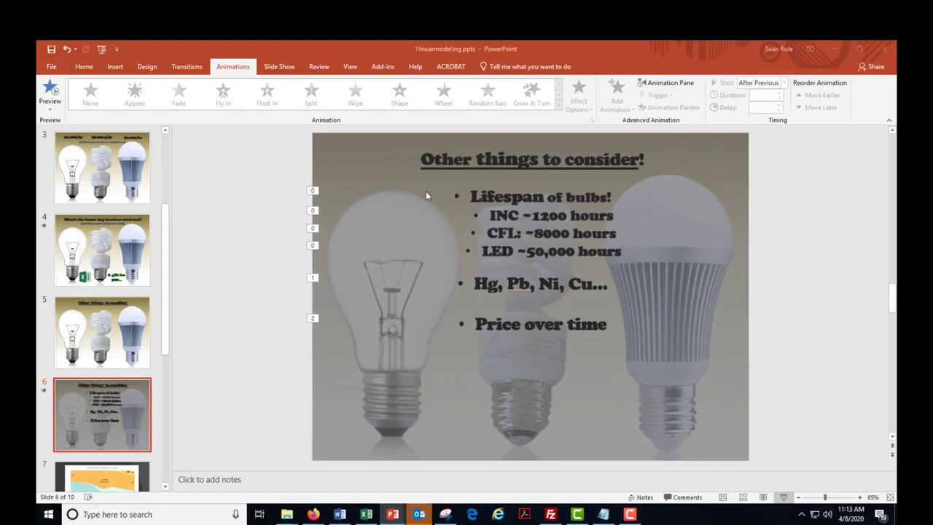
Switch to the 1linearmodeling.pptx presentation in PowerPoint, start the slide show from slide 6, and swap Presenter View with the slide show
key(alt+F5)
click(213, 58)
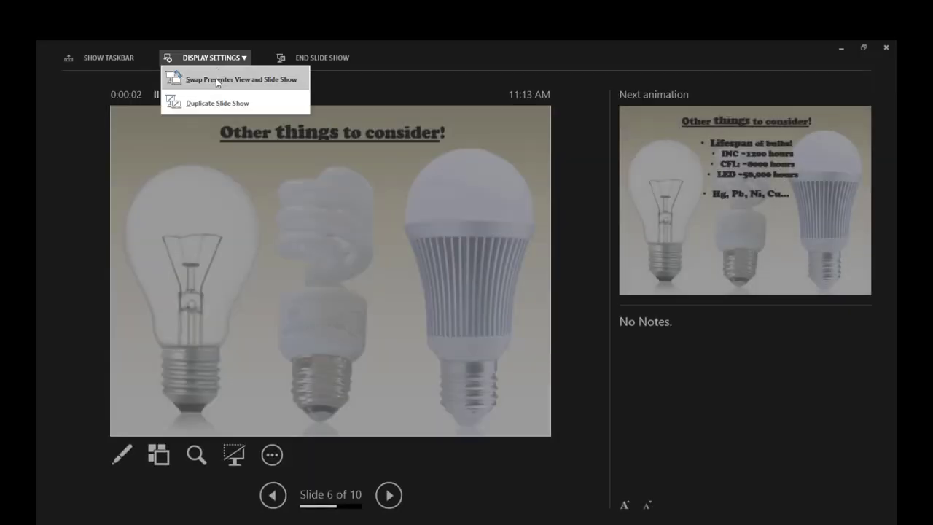
click(216, 78)
Reveal the "Lifespan of bulbs!" point on the slide with its INC ~1200 hours and CFL ~8000 hours entries
click(713, 301)
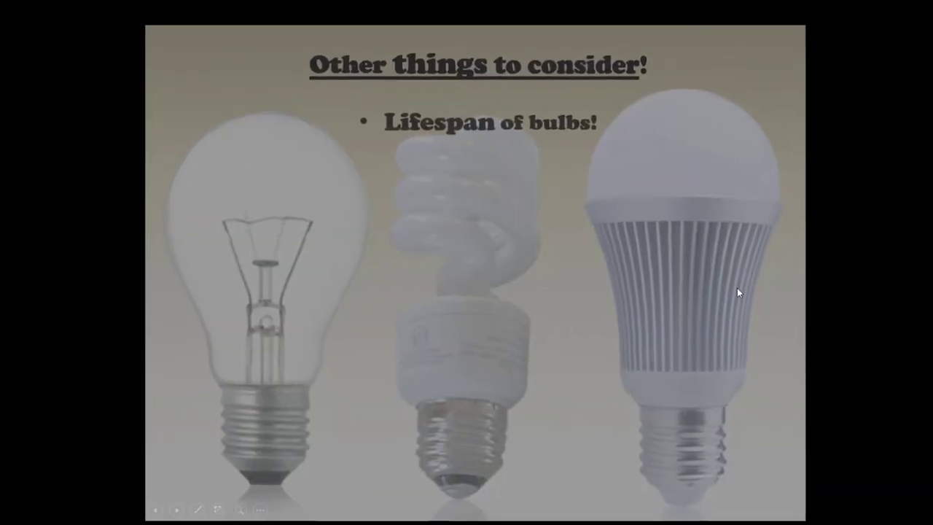
click(692, 116)
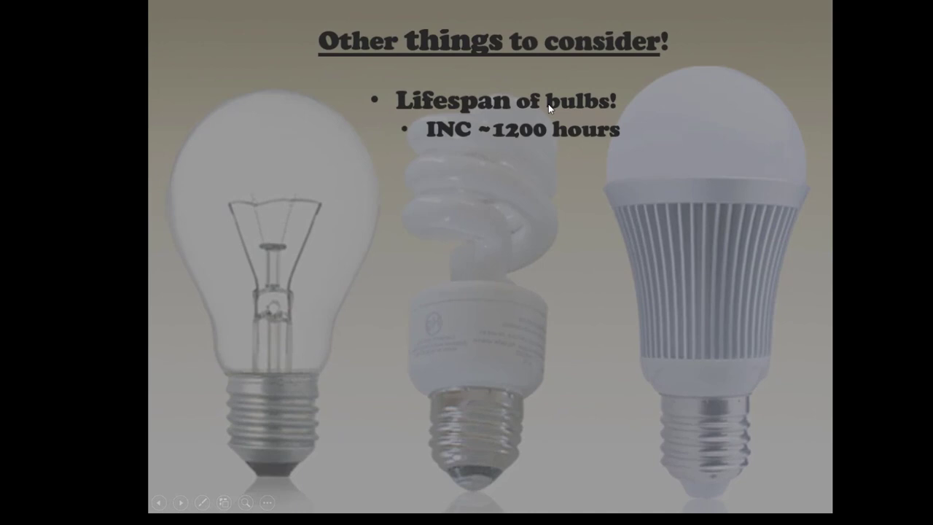
click(640, 139)
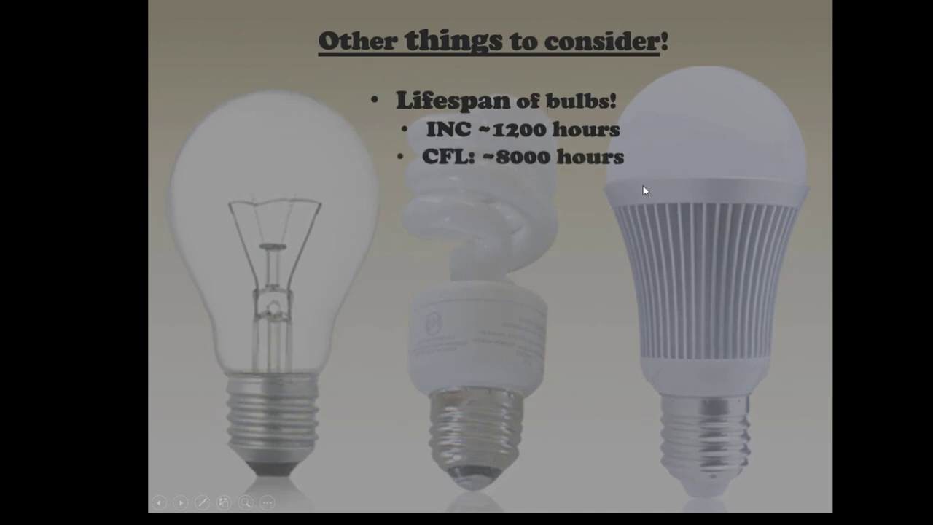